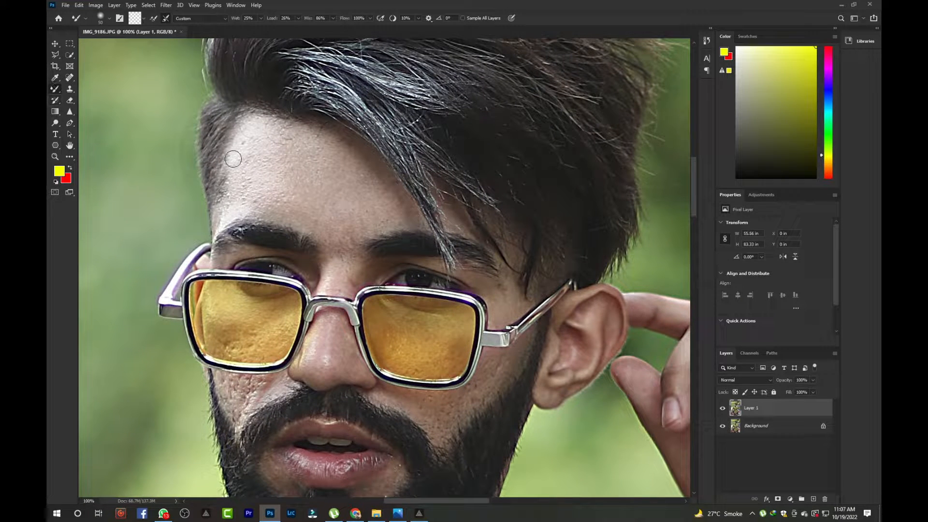
key("bracketright")
key("bracketright")
key("bracketright")
key("bracketright")
key("bracketright")
mouse_move(250, 160)
left_mouse_down()
mouse_move(251, 192)
mouse_move(253, 131)
mouse_move(251, 167)
left_mouse_up()
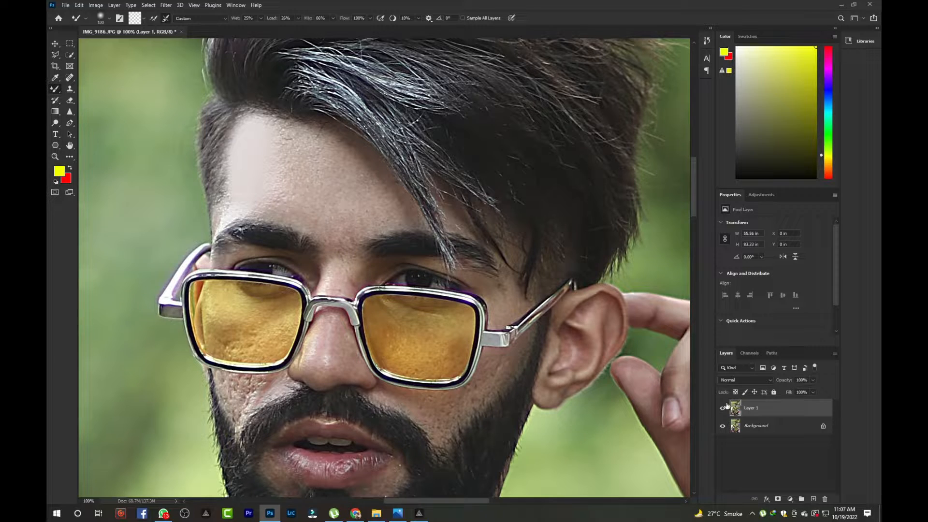
key("ctrl+z")
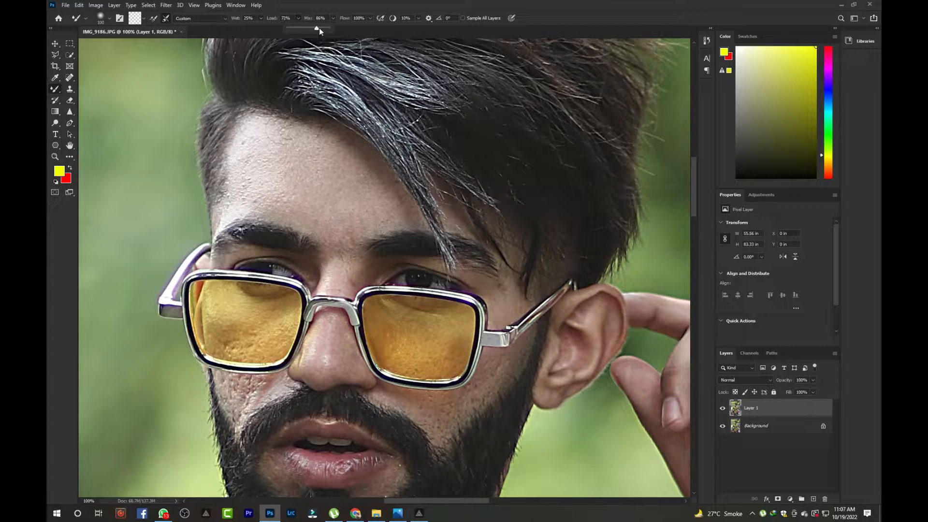
Set the Mixer Brush to 10% Wet and 92% Mix, and smooth the forehead skin on Layer 1
left_click_drag(333, 29, 335, 29)
left_click(261, 19)
left_click_drag(254, 28, 255, 28)
mouse_move(332, 239)
left_mouse_down()
mouse_move(284, 201)
mouse_move(275, 184)
mouse_move(302, 200)
mouse_move(262, 144)
left_mouse_up()
key("bracketright")
key("bracketleft")
key("bracketleft")
key("bracketleft")
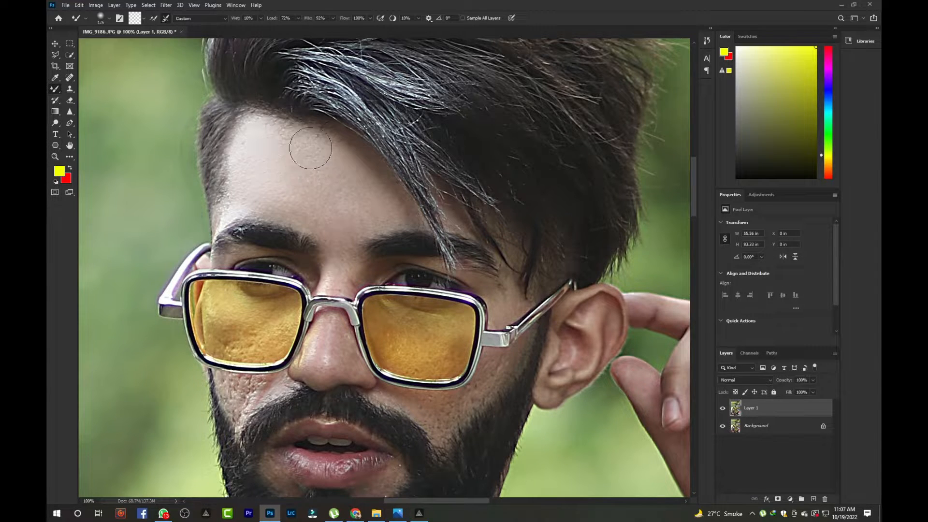
key("bracketright")
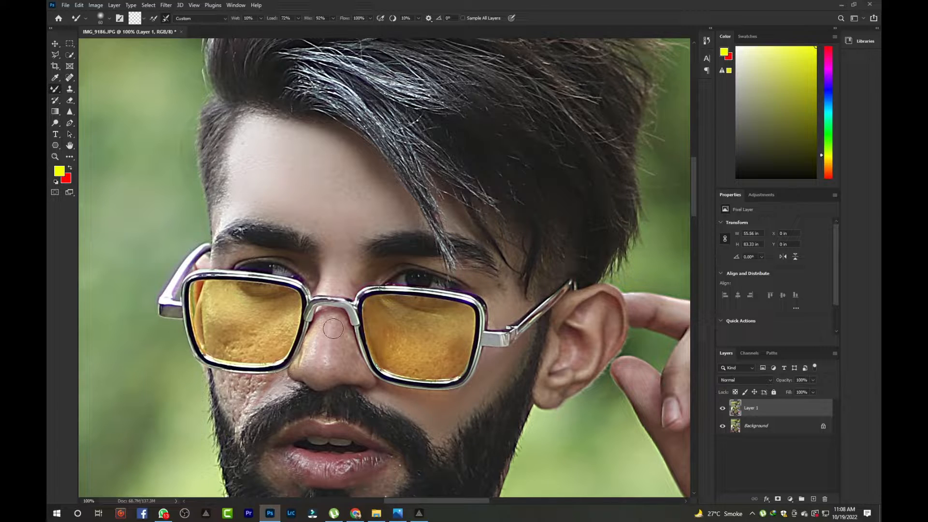
Smooth the skin on the nose and on the cheek below the glasses with the Mixer Brush
left_click_drag(333, 329, 350, 357)
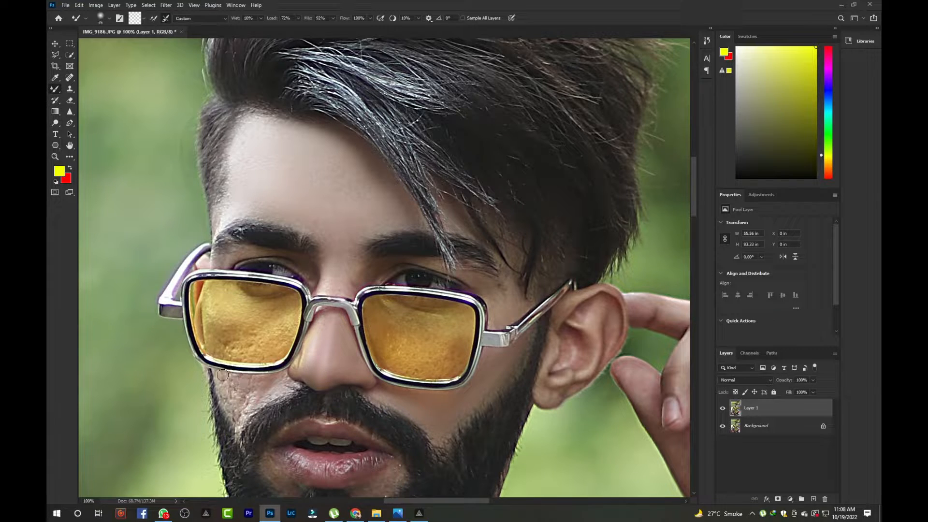
left_click_drag(233, 414, 243, 421)
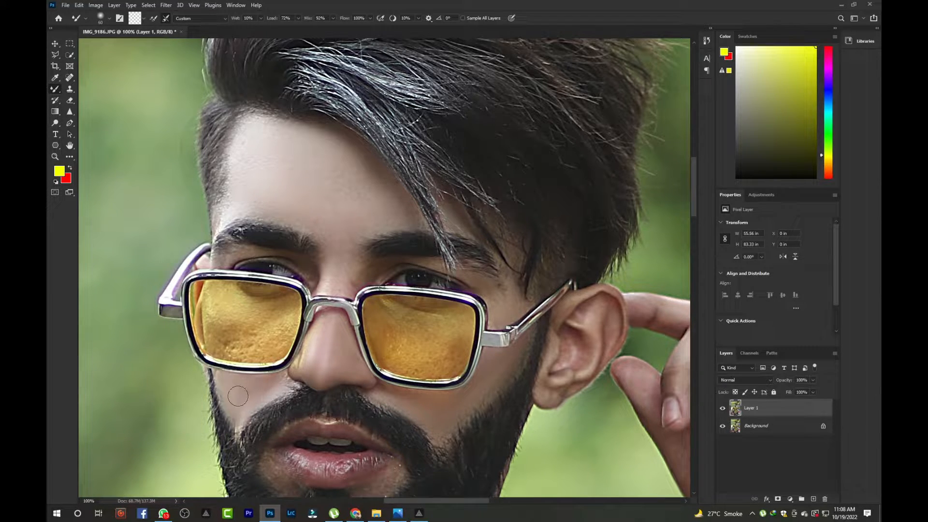
mouse_move(250, 370)
left_mouse_down()
mouse_move(221, 297)
mouse_move(218, 309)
mouse_move(257, 342)
mouse_move(249, 349)
mouse_move(285, 315)
mouse_move(268, 353)
mouse_move(266, 322)
mouse_move(244, 316)
mouse_move(230, 350)
left_mouse_up()
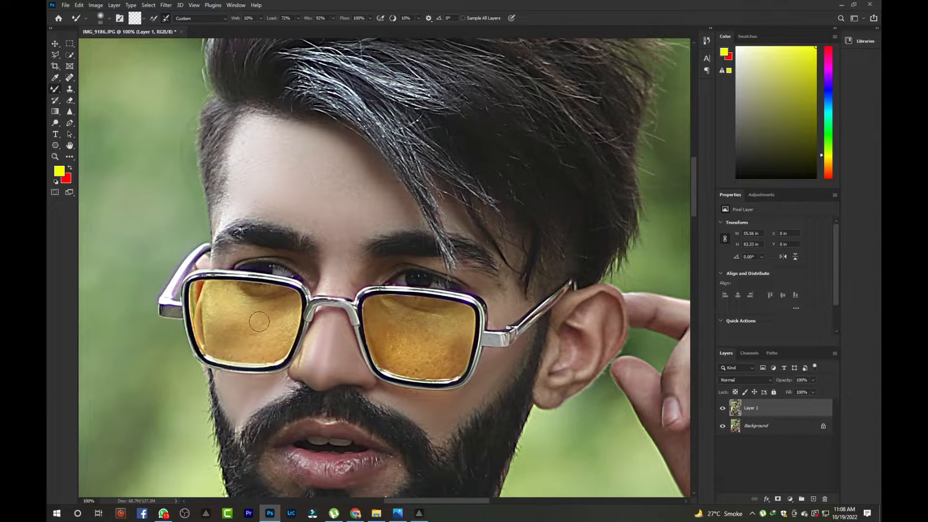
Smooth the rough skin texture seen through the yellow lenses of the glasses
left_click_drag(259, 321, 292, 321)
mouse_move(218, 290)
left_mouse_down()
mouse_move(223, 317)
mouse_move(212, 337)
left_mouse_up()
key("ctrl+minus")
key("ctrl+minus")
key("ctrl+plus")
key("ctrl+plus")
Smooth the bare skin patches around the chin beard and below the lower lip
left_click_drag(441, 410, 410, 242)
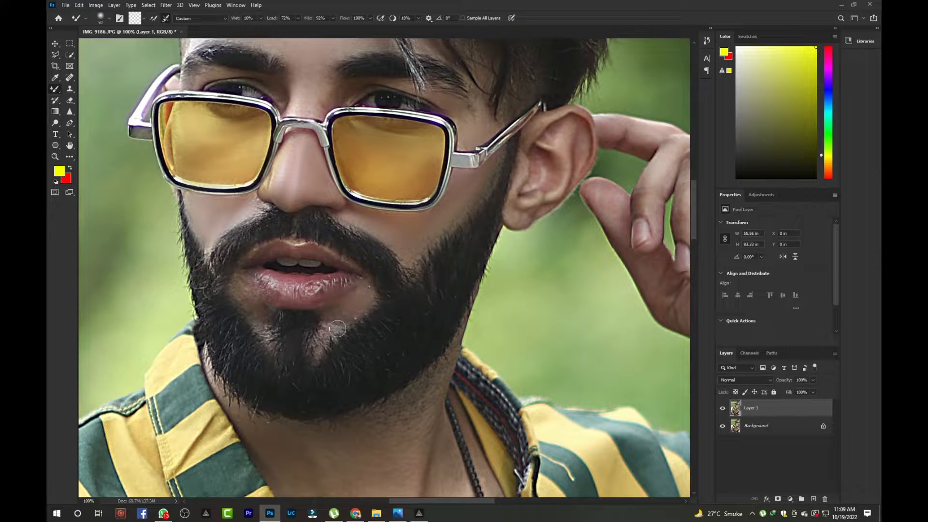
left_click_drag(337, 329, 322, 329)
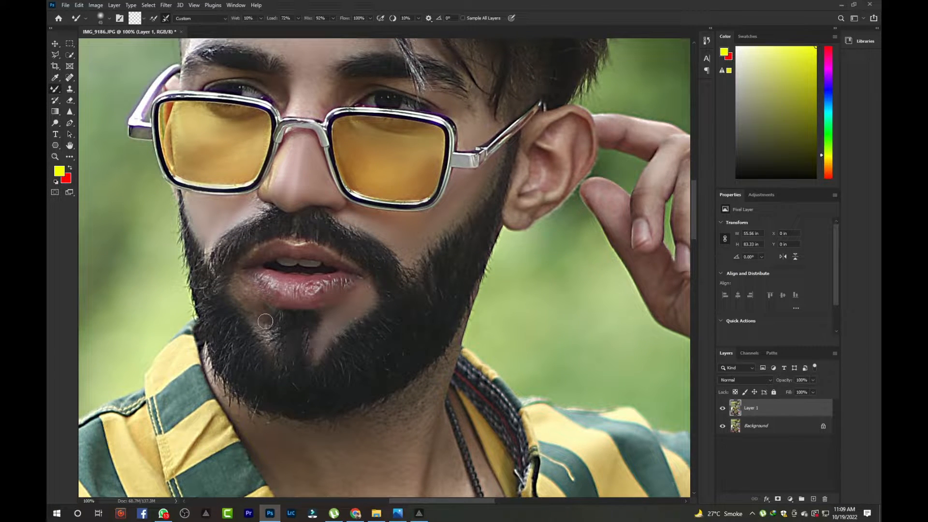
left_click_drag(269, 344, 243, 307)
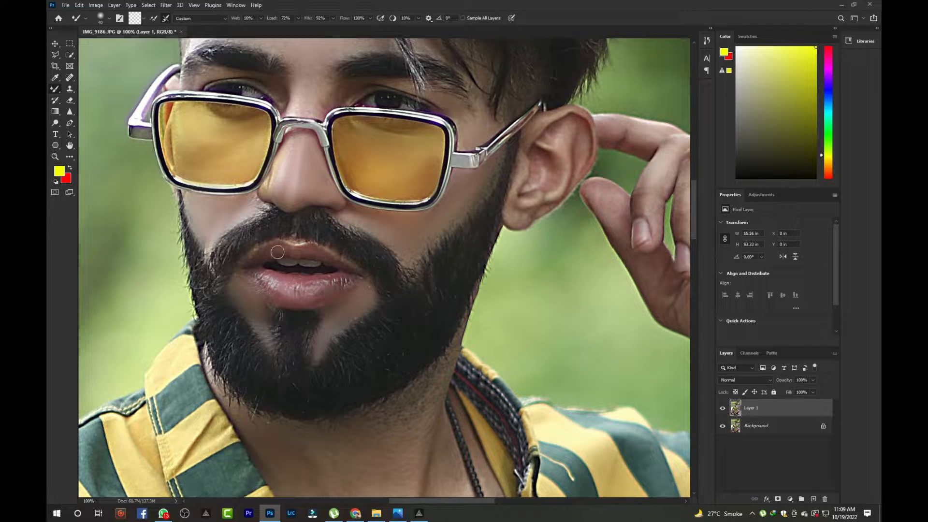
Switch the Mixer Brush preset to Moist, Heavy Mix and smooth the skin of the neck and chest
scroll(401, 401, "down", 5)
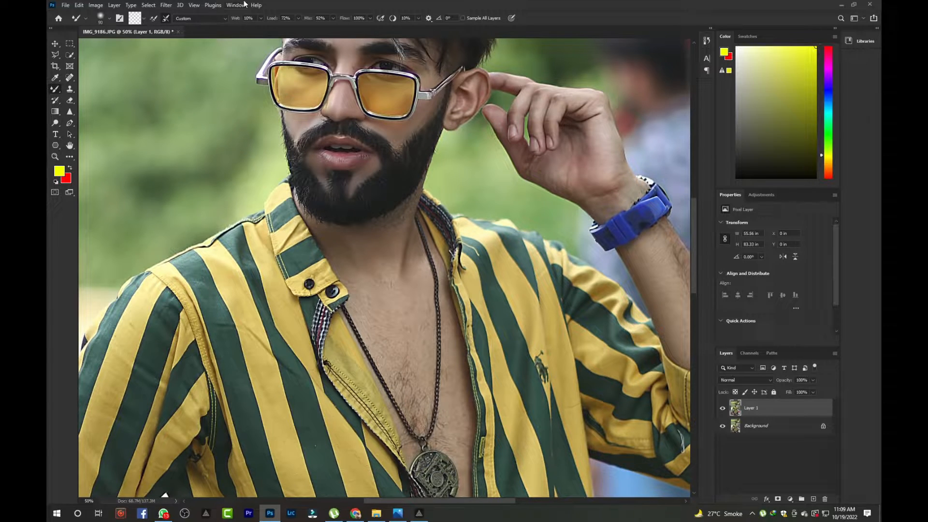
left_click(200, 18)
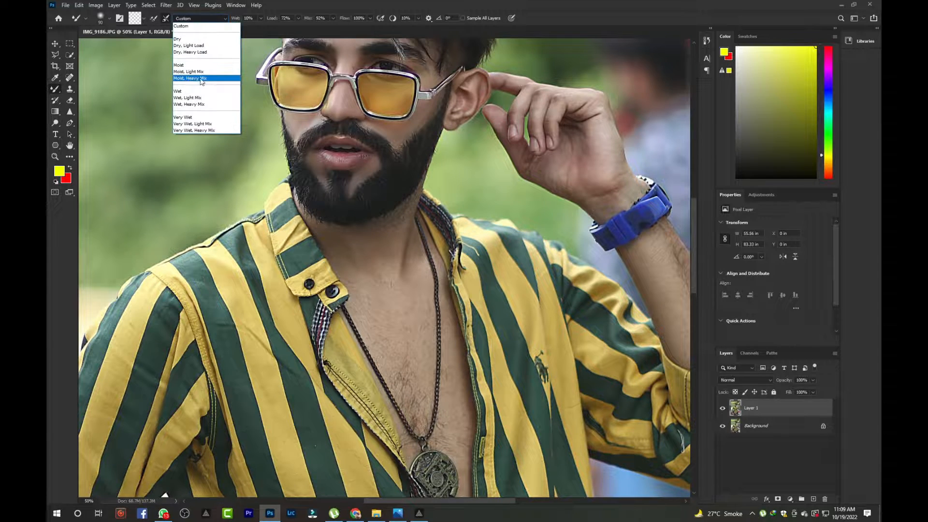
left_click(203, 76)
key("bracketright")
key("bracketright")
key("bracketright")
key("bracketright")
key("bracketright")
key("bracketright")
key("bracketright")
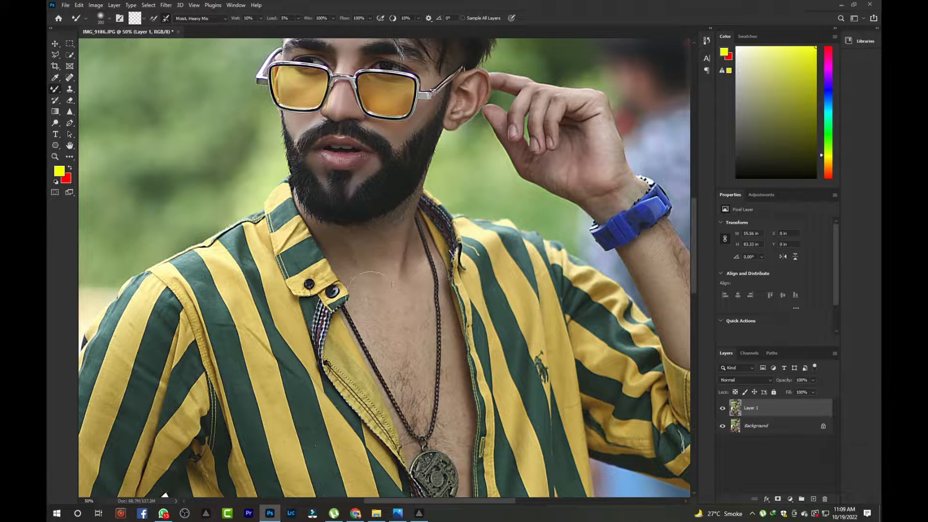
key("bracketleft")
key("bracketleft")
key("bracketleft")
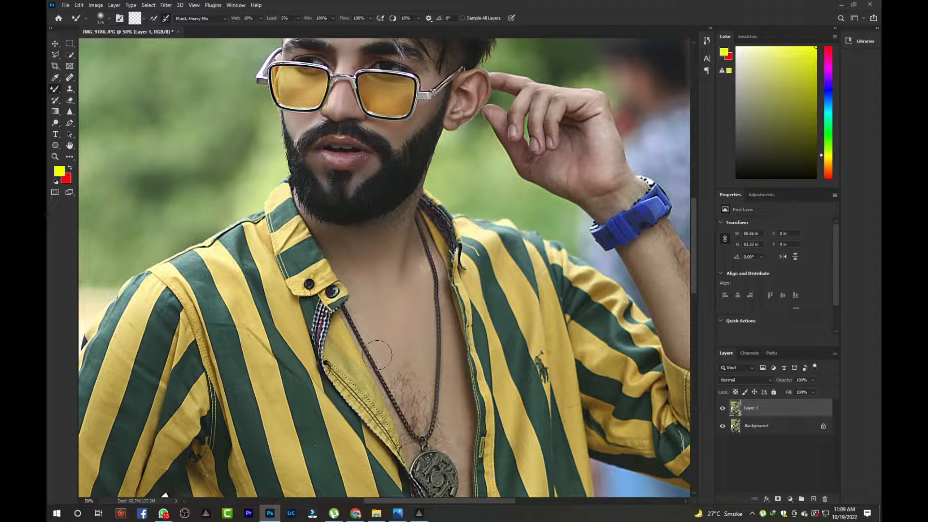
key("bracketleft")
Smooth the skin on the raised forearm and on the lowered arm and hand, resizing the brush to suit
scroll(501, 268, "down", 1)
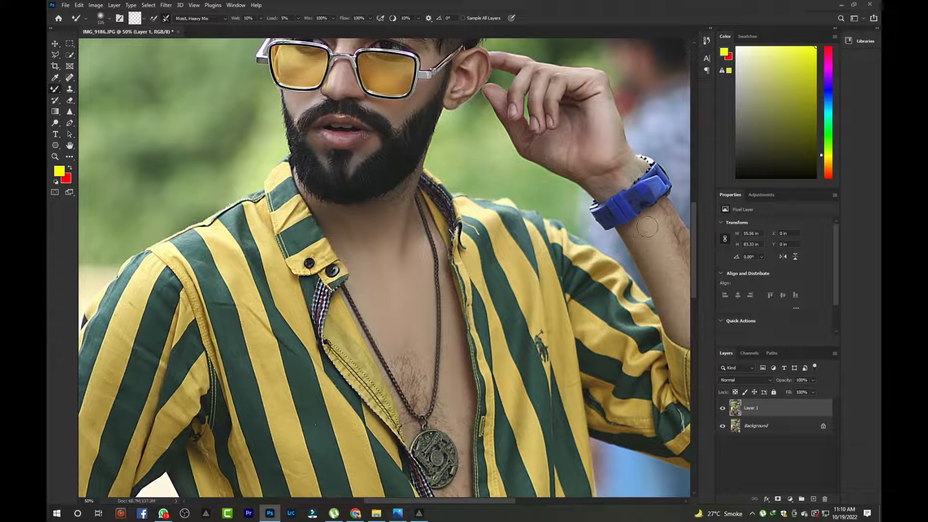
left_click_drag(693, 285, 712, 390)
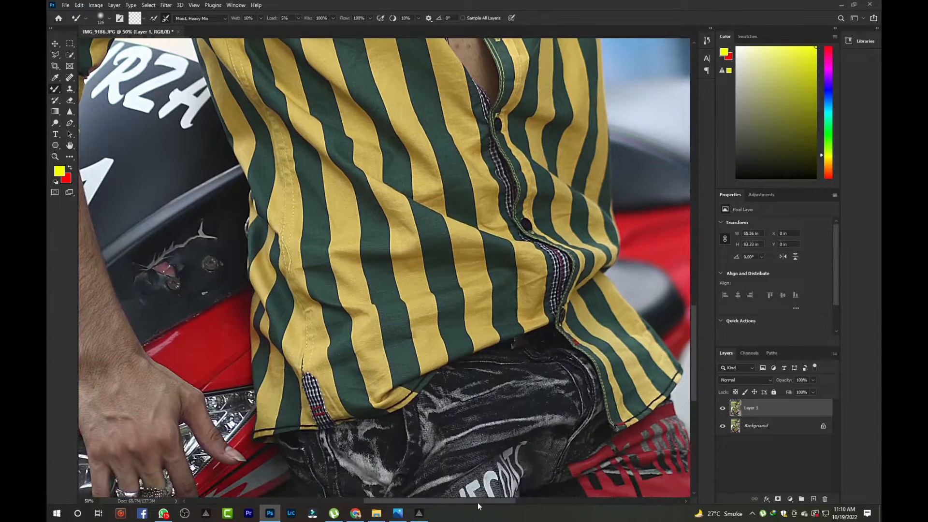
left_click_drag(477, 502, 444, 502)
scroll(306, 416, "down", 3)
key("bracketright")
key("bracketright")
key("bracketright")
key("bracketright")
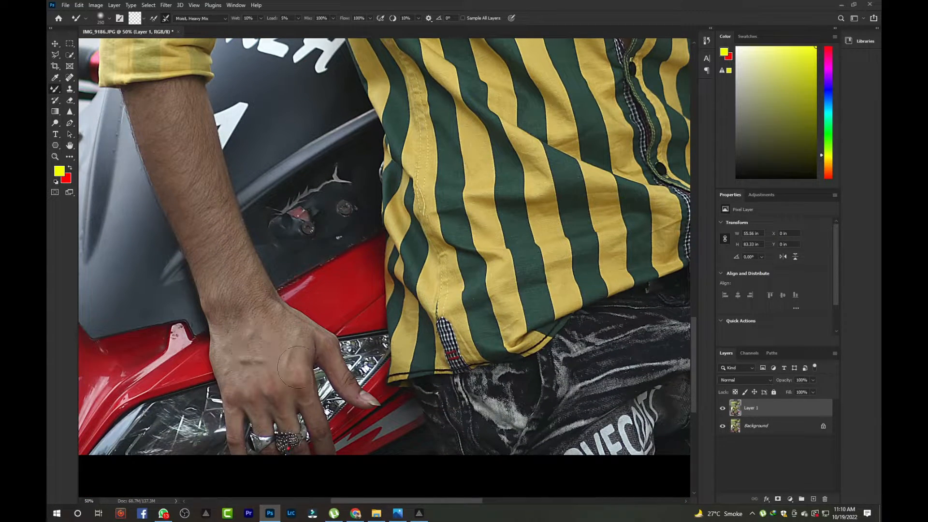
scroll(449, 395, "down", 4)
scroll(449, 395, "up", 4)
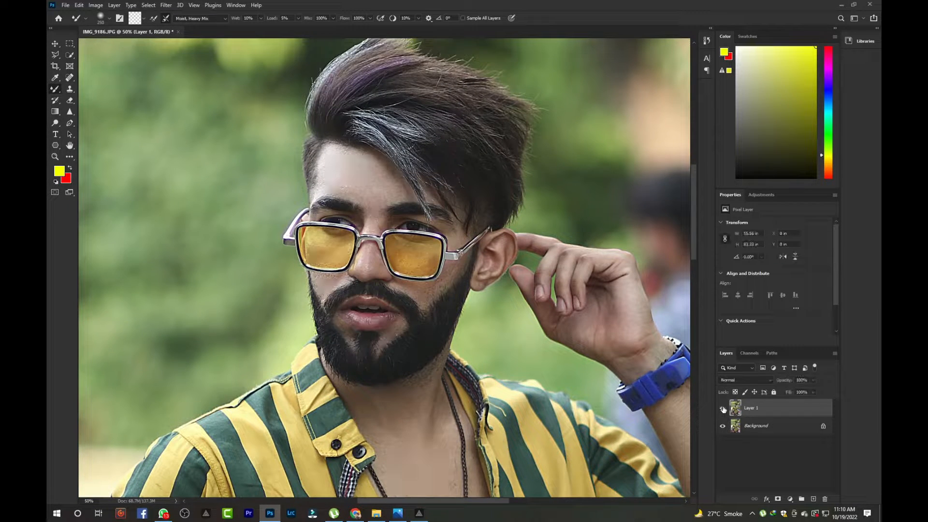
Toggle Layer 1's visibility to compare the retouched skin with the original photo
left_click(722, 408)
left_click(722, 408)
left_click_drag(801, 404, 800, 405)
left_click(724, 410)
left_click(724, 409)
key("ctrl+e")
key("ctrl+z")
key("ctrl+z")
Open the Liquify filter on Layer 1 and push the top hair outline outward with a size 600 Forward Warp brush
left_click(166, 6)
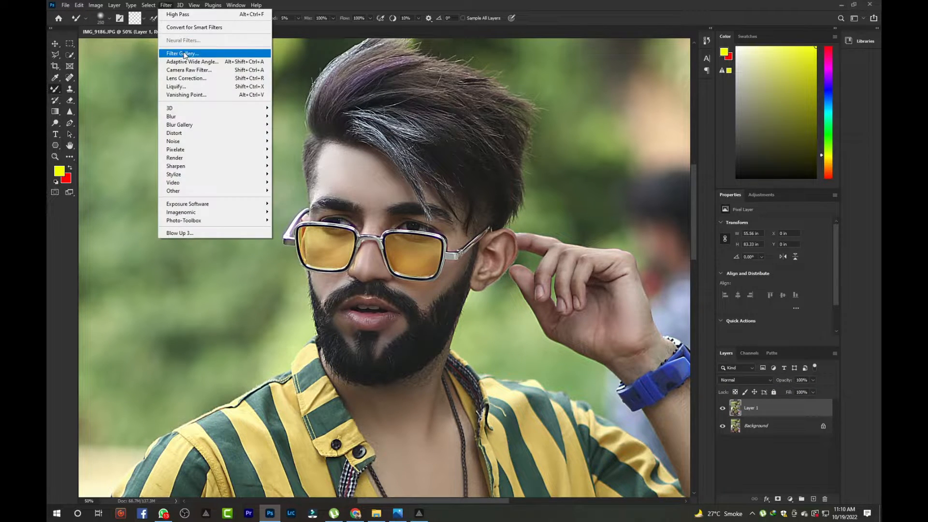
left_click(188, 88)
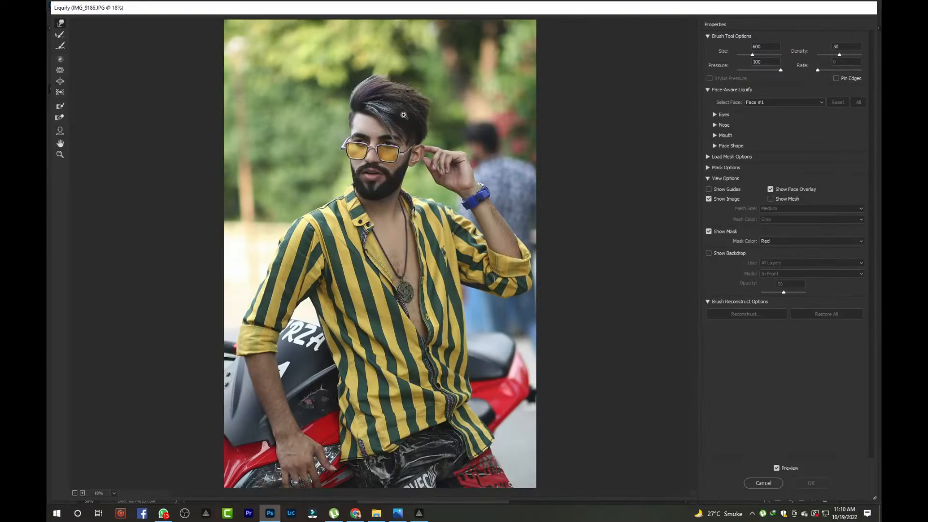
scroll(394, 225, "up", 5)
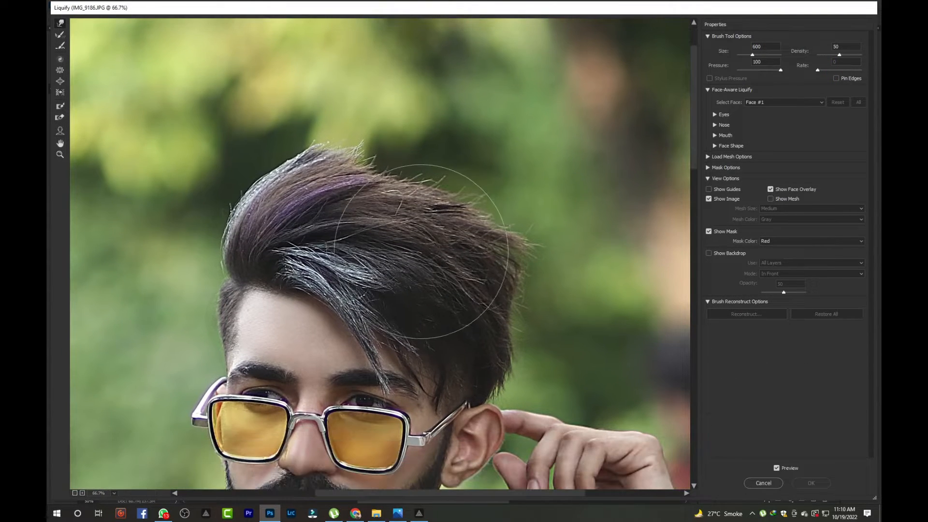
key("bracketleft")
key("bracketleft")
key("bracketright")
key("bracketright")
left_click_drag(412, 194, 420, 187)
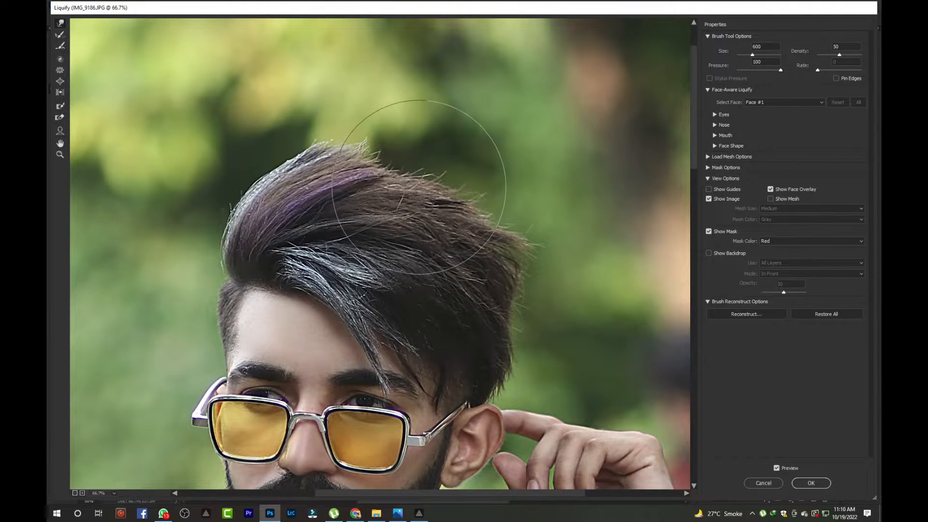
Push the crown and back of the hair outward into a fuller, rounder outline with Forward Warp brush sizes 500 to 700
key("bracketleft")
left_click_drag(554, 249, 538, 238)
left_click_drag(464, 210, 471, 202)
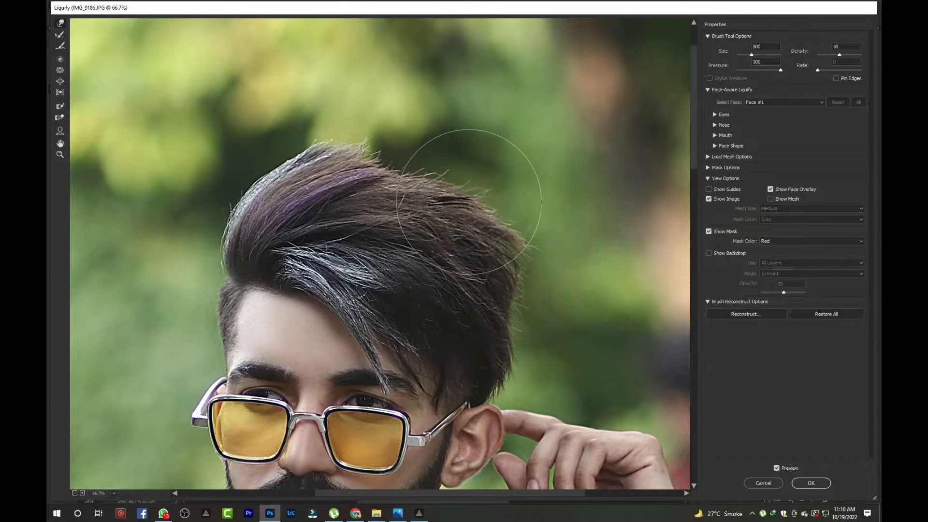
left_click_drag(387, 168, 394, 162)
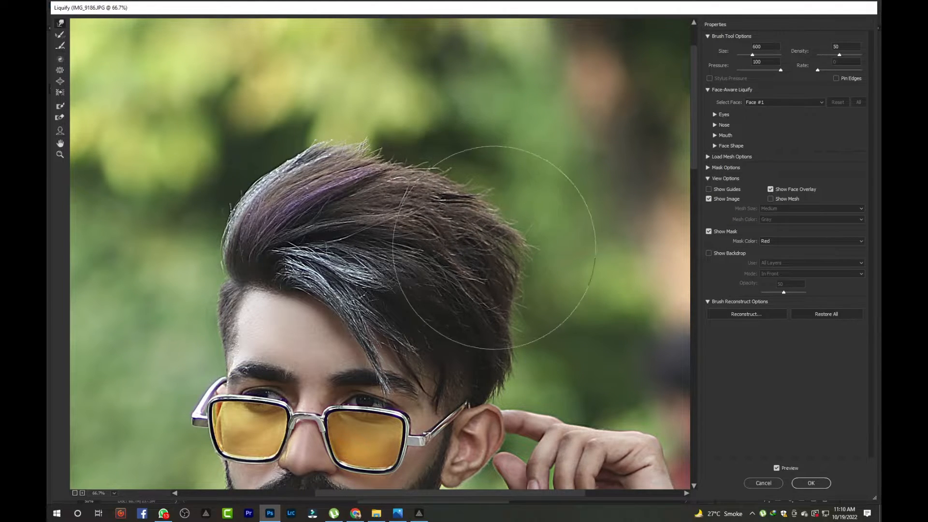
key("bracketright")
key("bracketright")
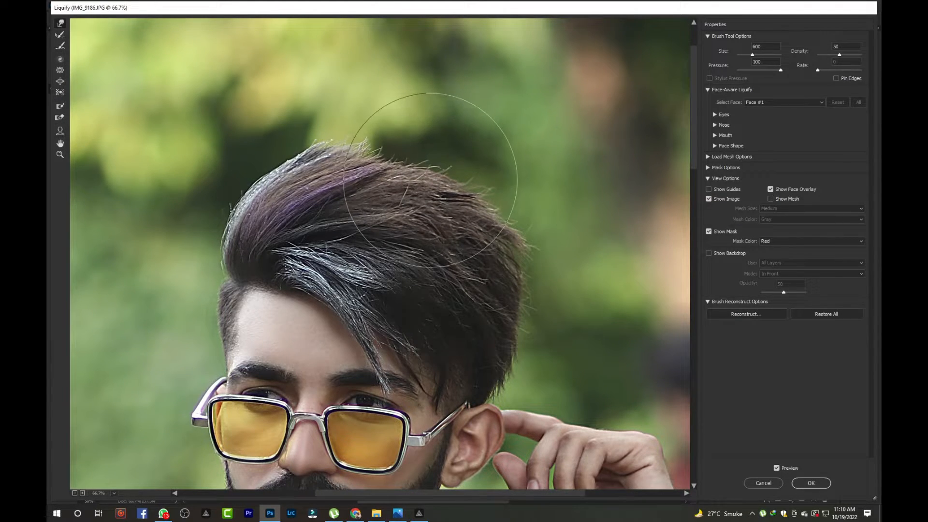
key("bracketleft")
key("bracketleft")
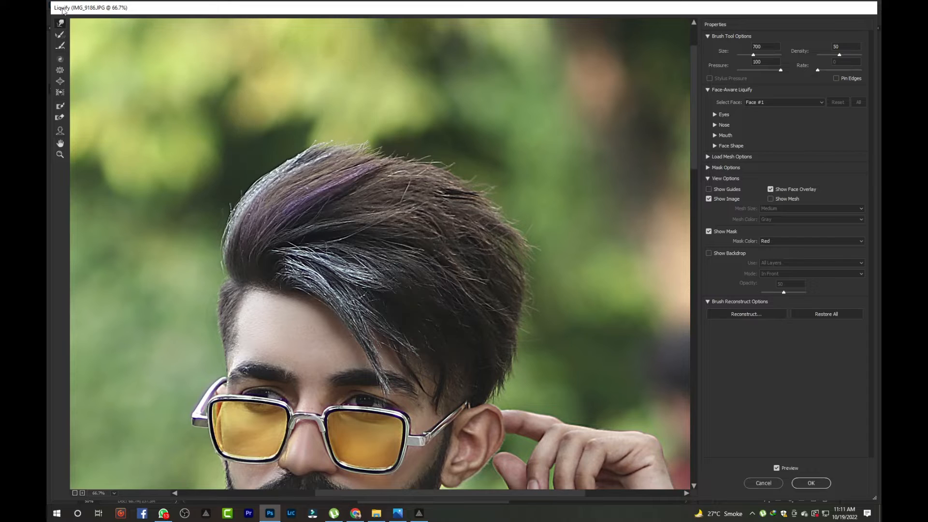
left_click(60, 34)
key("bracketright")
left_click_drag(423, 164, 461, 186)
key("ctrl+z")
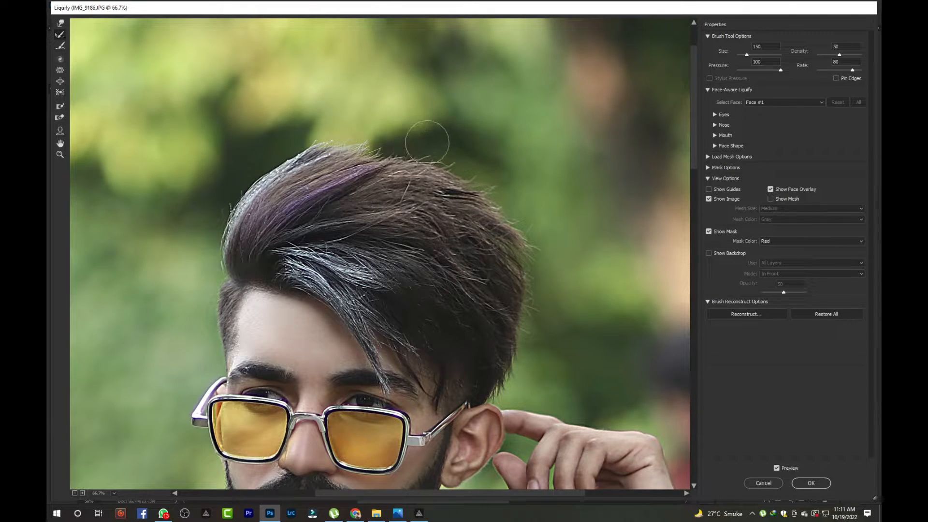
key("bracketright")
key("bracketright")
key("bracketright")
key("bracketright")
key("bracketright")
key("bracketright")
key("bracketright")
key("bracketright")
key("bracketleft")
key("bracketleft")
key("bracketleft")
key("bracketleft")
key("bracketleft")
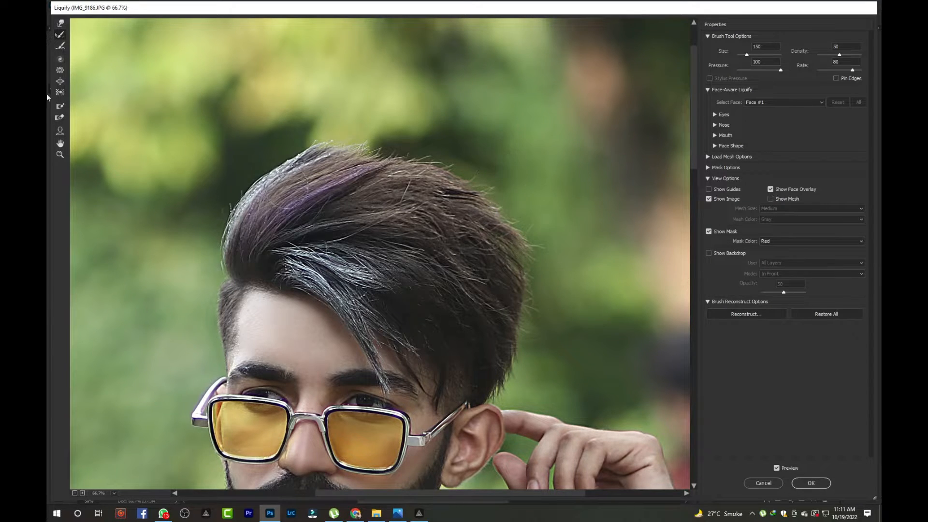
left_click(60, 46)
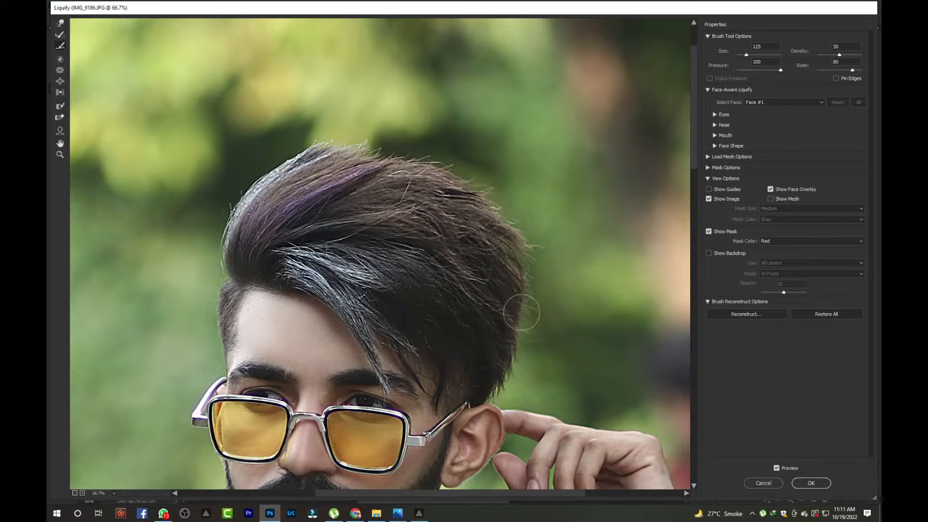
key("w")
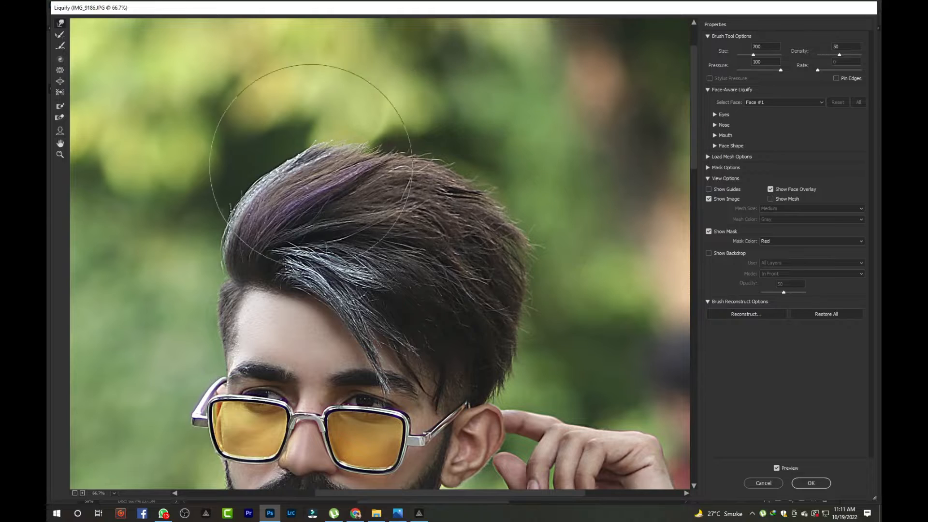
Reduce the Forward Warp brush size to 125, then apply the Liquify hair reshaping to Layer 1
key("bracketleft")
key("bracketleft")
key("bracketleft")
key("bracketleft")
key("bracketleft")
key("bracketleft")
key("bracketleft")
key("bracketleft")
key("bracketleft")
key("bracketleft")
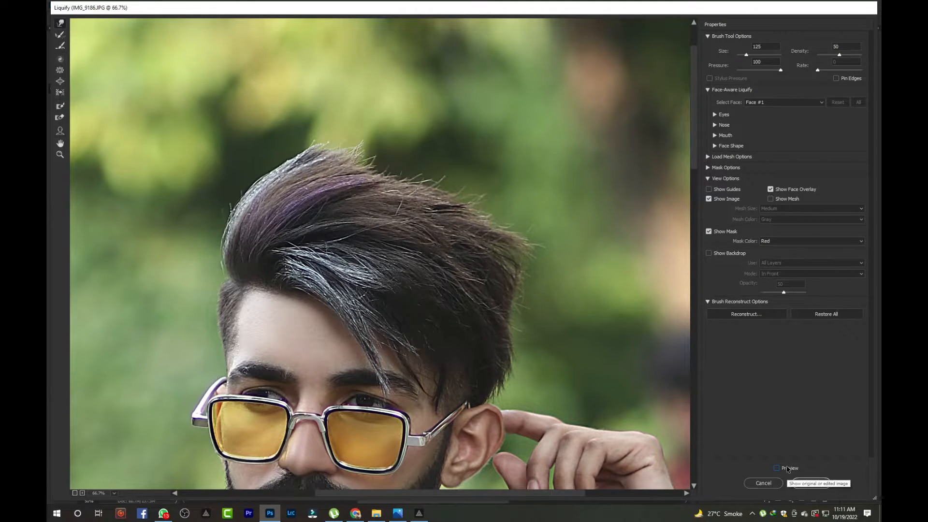
left_click(802, 483)
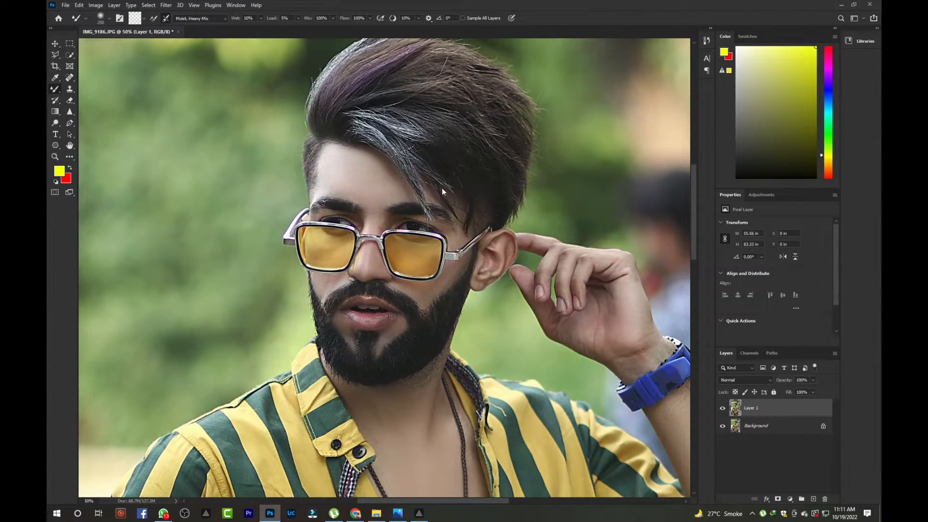
Reopen Liquify on Layer 1 and nudge the top edge of the hair with a size 250 Forward Warp brush
key("ctrl+shift+x")
key("ctrl+plus")
key("ctrl+plus")
scroll(371, 158, "up", 5)
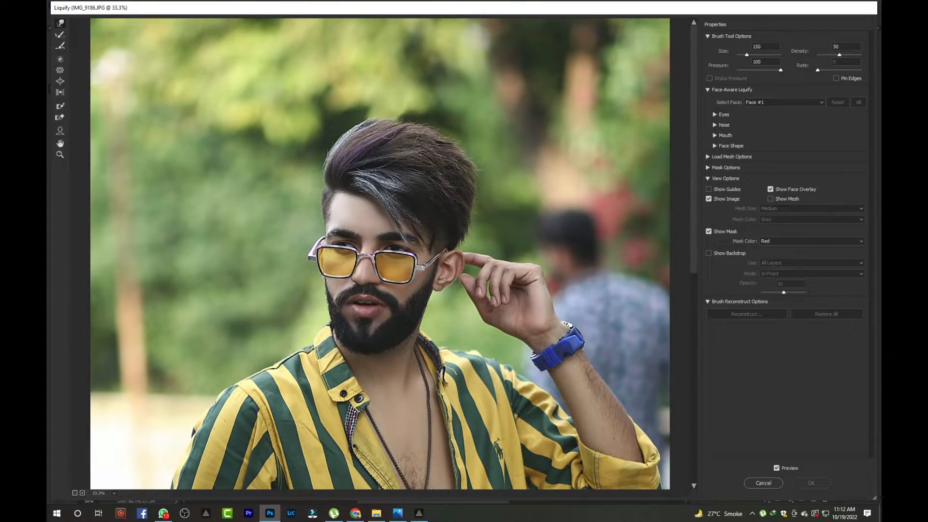
key("bracketright")
key("bracketright")
left_click_drag(402, 108, 406, 119)
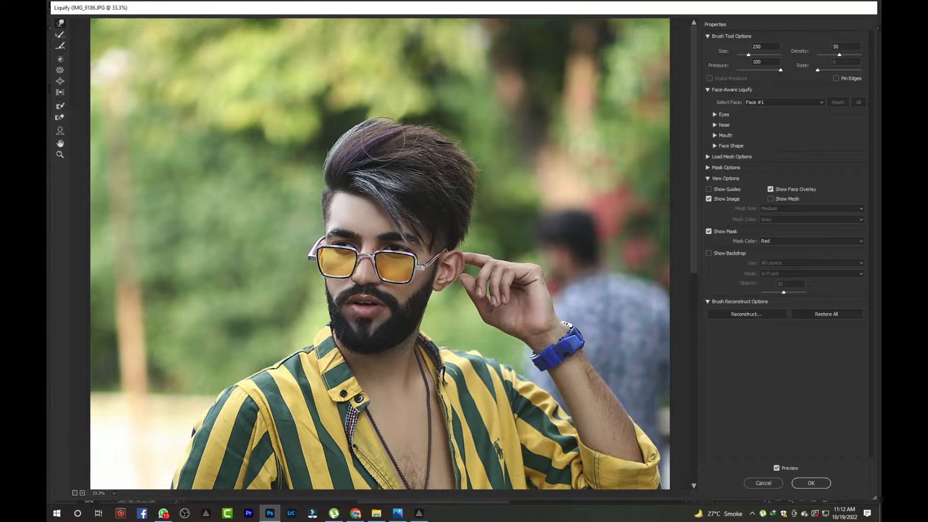
Refine the hair outline at the crown with Forward Warp brush sizes up to 600 and down to 400, then apply Liquify
key("bracketright")
key("bracketright")
key("bracketright")
key("bracketright")
key("bracketright")
key("bracketright")
key("bracketright")
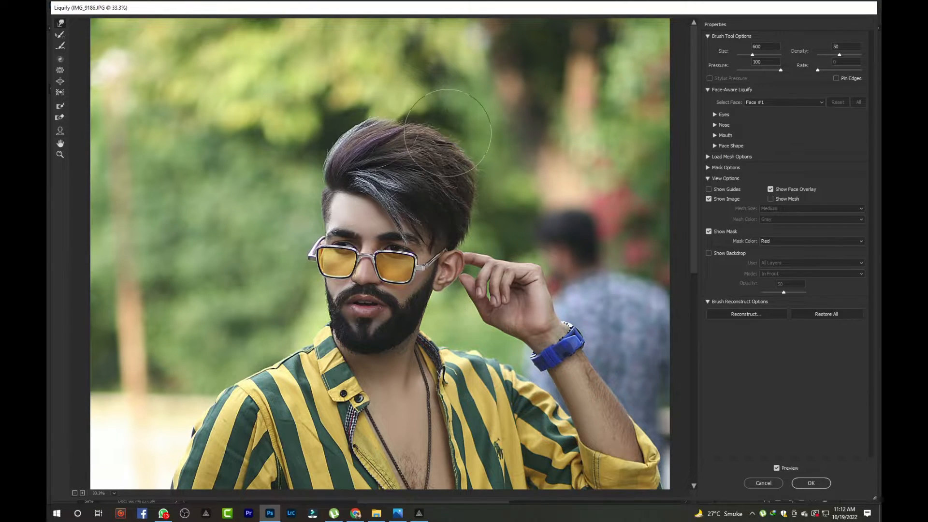
key("bracketleft")
key("bracketleft")
key("bracketleft")
key("bracketleft")
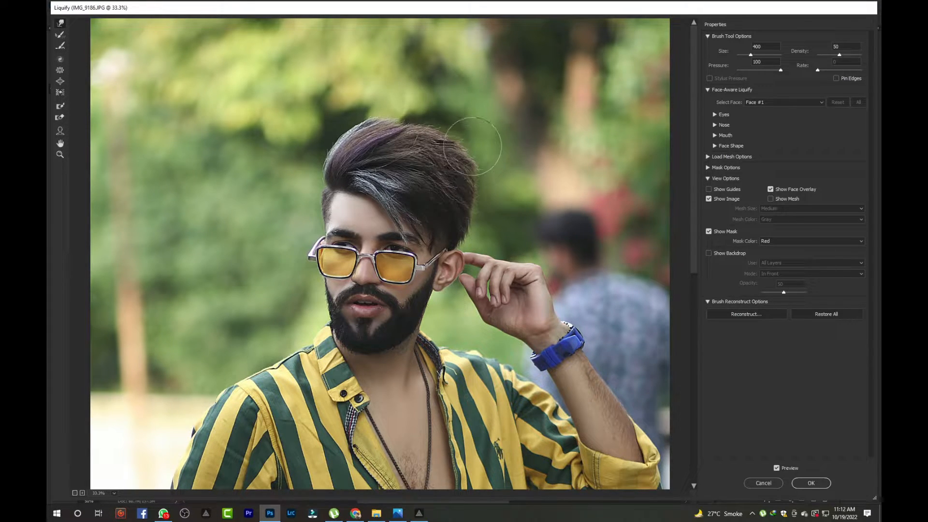
left_click(810, 483)
key("ctrl+minus")
key("ctrl+minus")
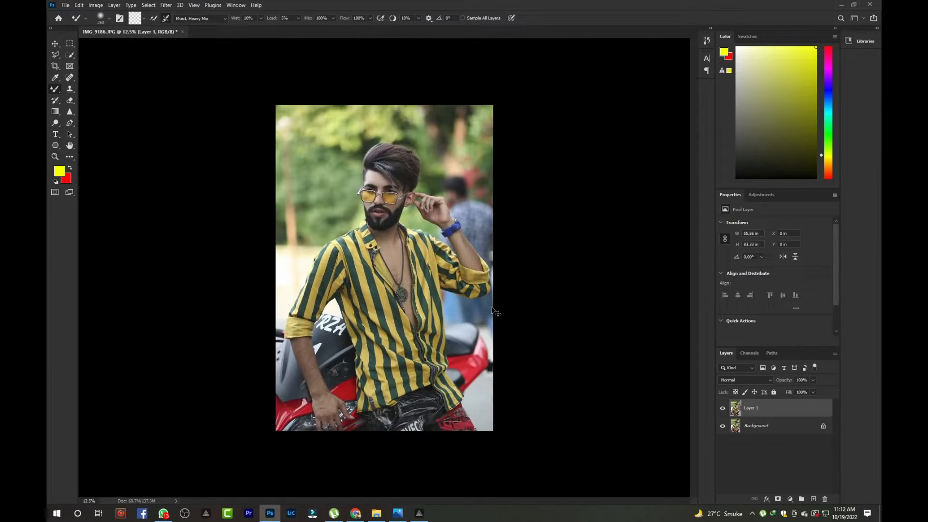
Open the Camera Raw filter on Layer 1 and set Highlights -53, Shadows +67, Whites +14, Blacks +24, Texture +23, Clarity +22 and Dehaze 0
key("ctrl+plus")
left_click(166, 5)
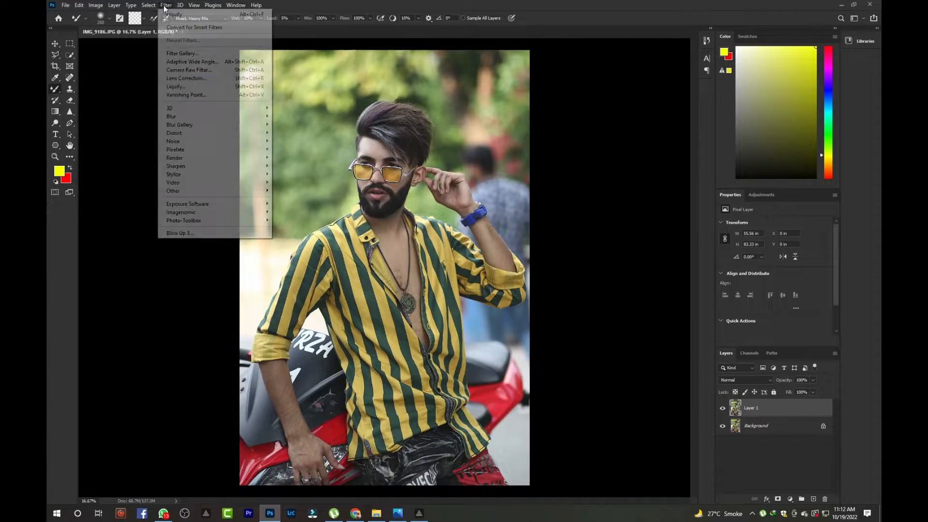
left_click(190, 70)
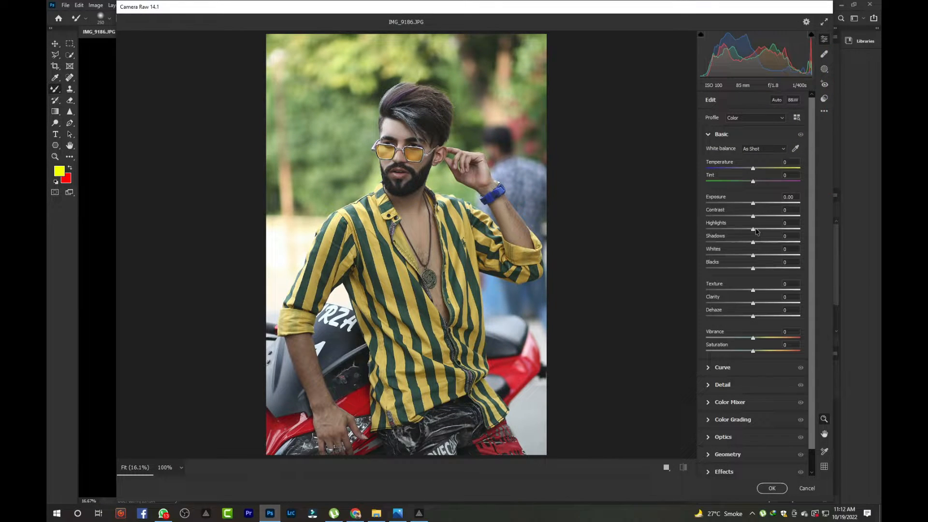
left_click_drag(753, 229, 762, 309)
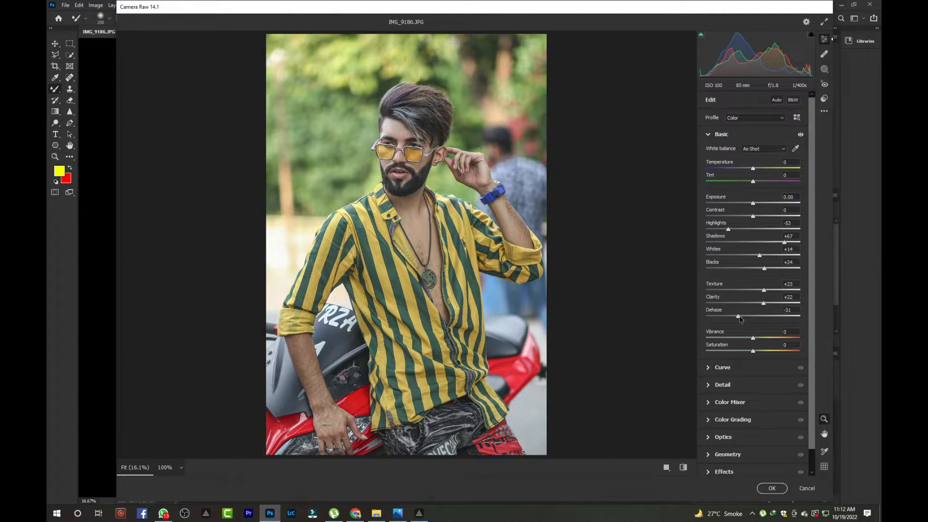
double_click(738, 317)
In the Color Mixer, set greens, aquas, blues and purples saturation to -100, yellows saturation to -48, and oranges luminance to -10
scroll(728, 386, "down", 1)
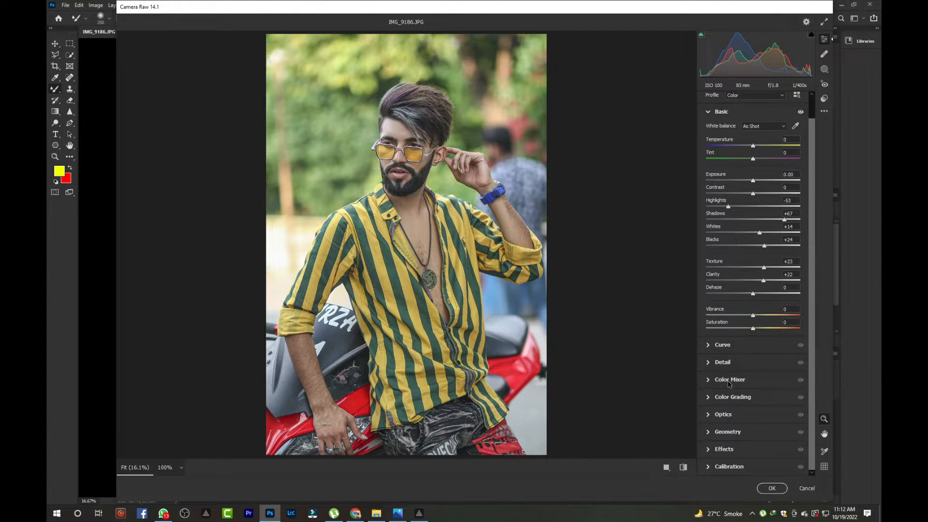
left_click(729, 384)
left_click(734, 214)
left_click_drag(752, 289, 704, 296)
left_click_drag(752, 301, 703, 305)
left_click_drag(752, 314, 703, 316)
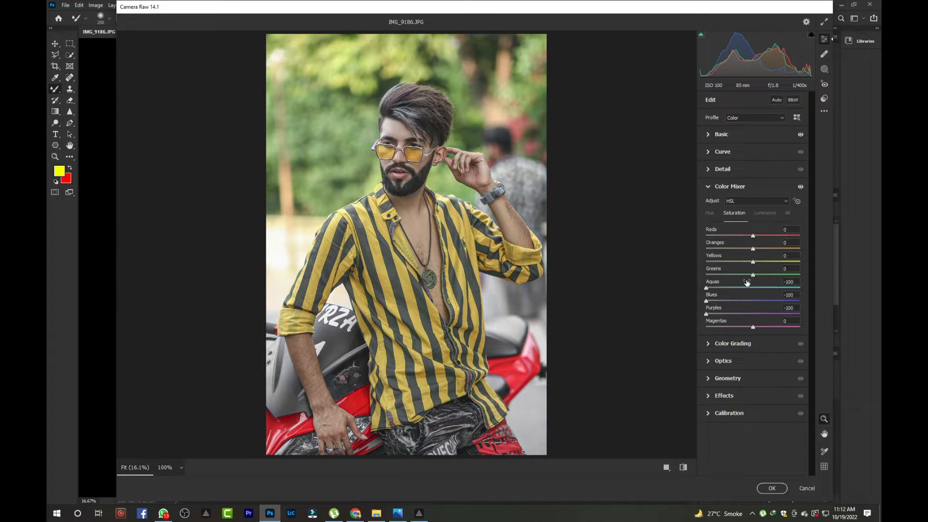
left_click_drag(752, 276, 730, 265)
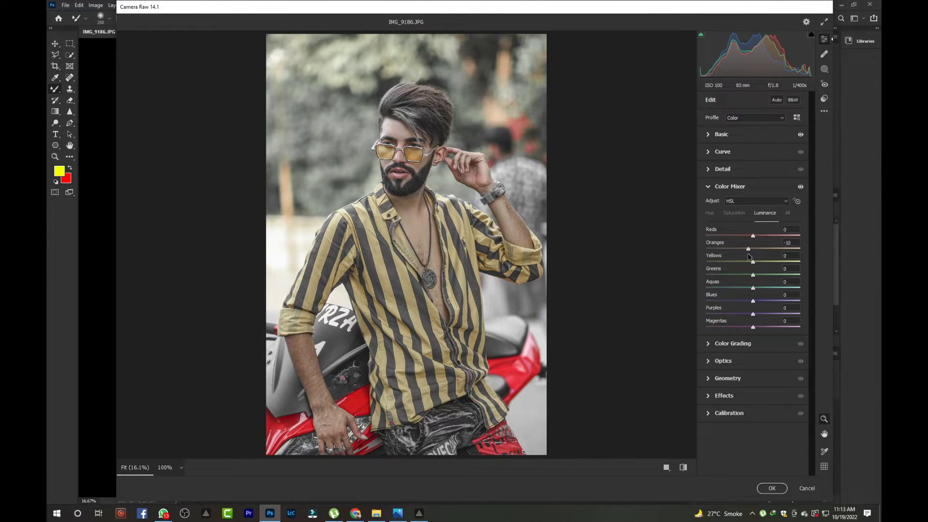
Shift the yellows hue slightly toward orange and set luminance to -19 for yellows, -7 for greens, -27 for aquas and -32 for blues
left_click(711, 214)
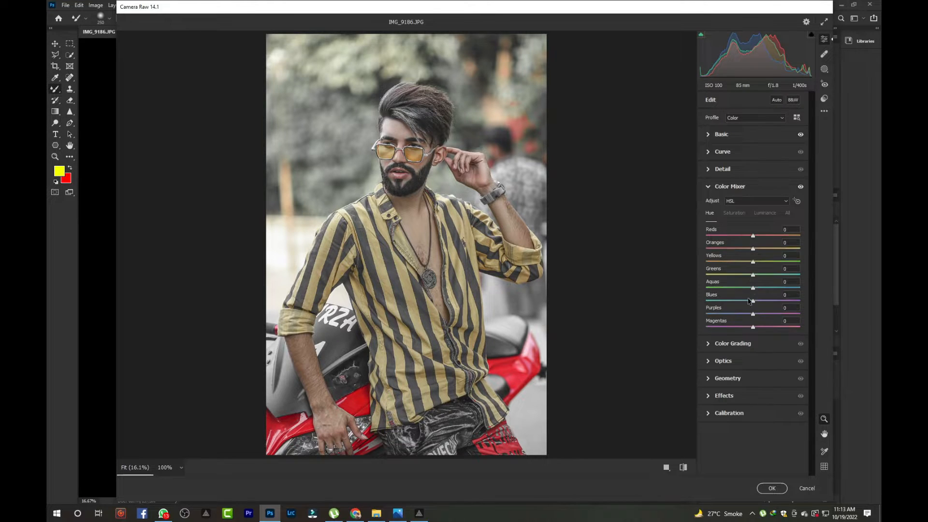
mouse_move(752, 261)
left_mouse_down()
mouse_move(764, 264)
mouse_move(744, 263)
left_mouse_up()
left_click(760, 215)
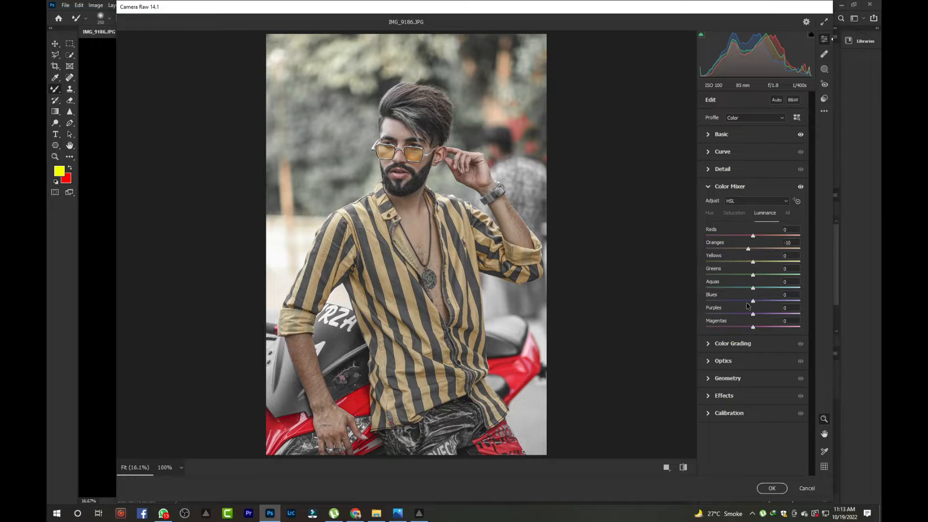
left_click_drag(752, 301, 737, 301)
left_click_drag(752, 287, 740, 288)
mouse_move(753, 275)
left_mouse_down()
mouse_move(741, 262)
mouse_move(764, 260)
mouse_move(750, 273)
mouse_move(766, 273)
left_mouse_up()
In Color Grading, tint the highlights warm orange at hue 38, saturation 26, and the midtones orange at about hue 31, saturation 32
left_click(739, 343)
left_click(771, 217)
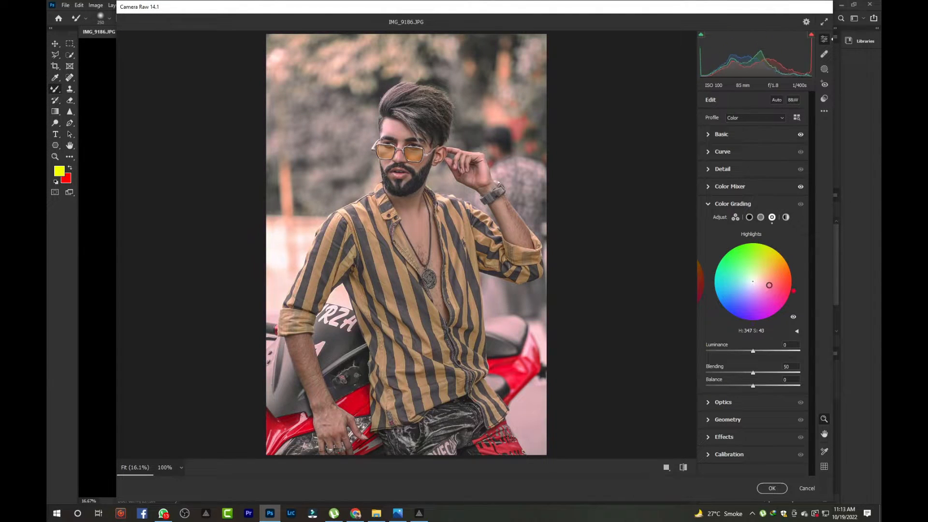
left_click(760, 217)
left_click_drag(763, 261, 763, 274)
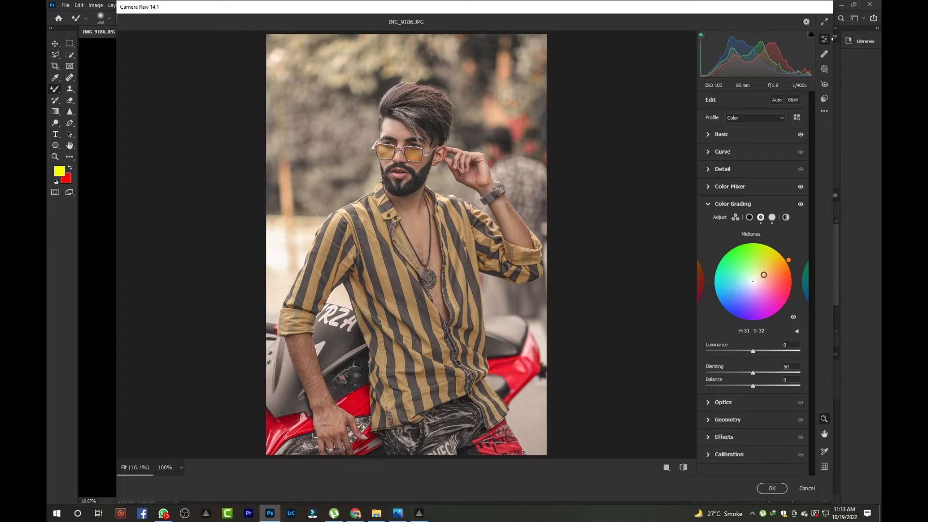
Tint the shadows blue at hue 233, saturation 22, and set the color grading balance to +16 and highlights luminance to about +75
left_click(748, 218)
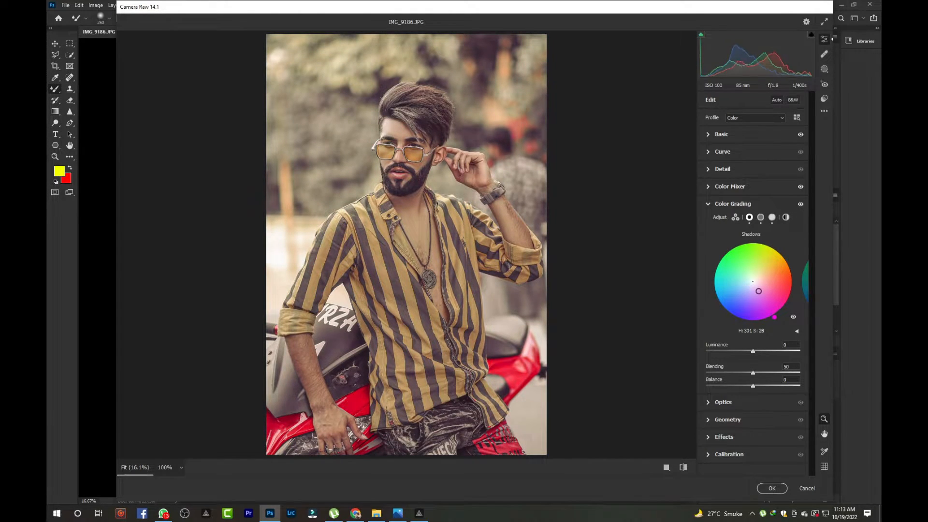
left_click_drag(758, 291, 747, 288)
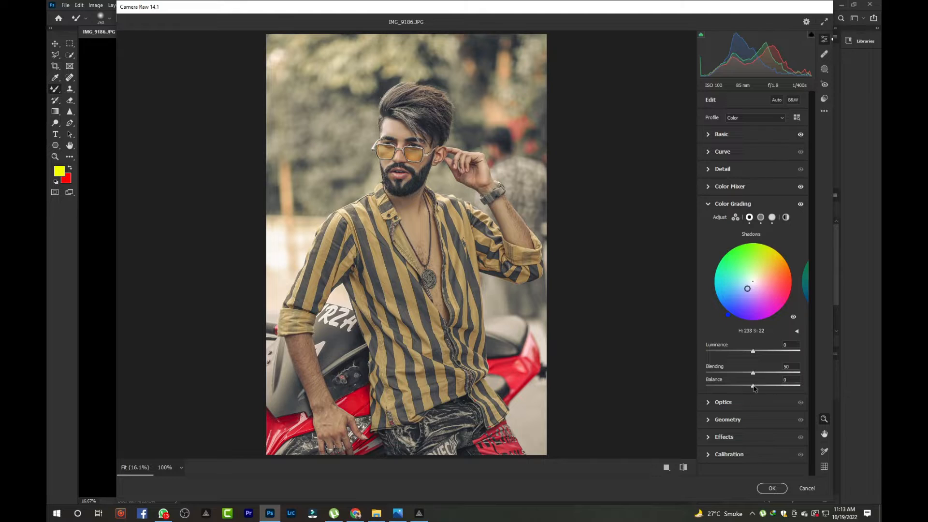
left_click_drag(755, 354, 756, 354)
left_click(772, 217)
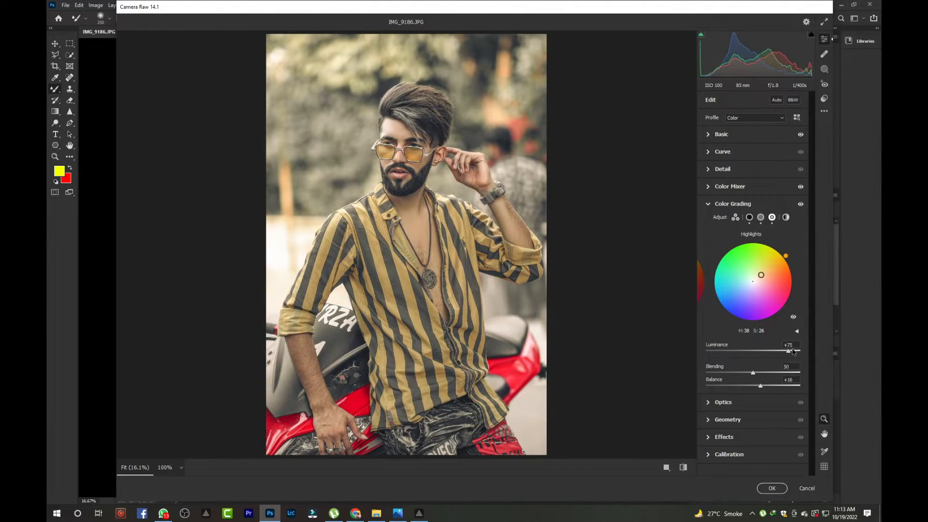
Adjust the primary color sliders in Camera Raw's Calibration settings
left_click(728, 454)
mouse_move(753, 436)
left_mouse_down()
mouse_move(799, 438)
mouse_move(744, 423)
left_mouse_up()
mouse_move(753, 397)
left_mouse_down()
mouse_move(776, 397)
mouse_move(743, 397)
mouse_move(743, 384)
mouse_move(786, 385)
mouse_move(760, 385)
left_mouse_up()
Set the oranges saturation to -13, fine-tune the white balance temperature, and apply the Camera Raw filter to Layer 1
left_click(734, 187)
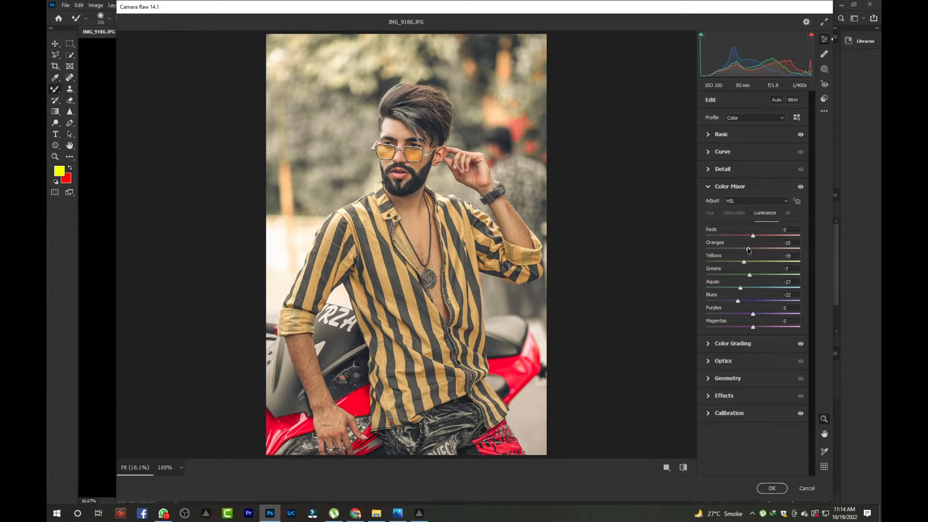
left_click(737, 215)
left_click_drag(753, 249, 746, 250)
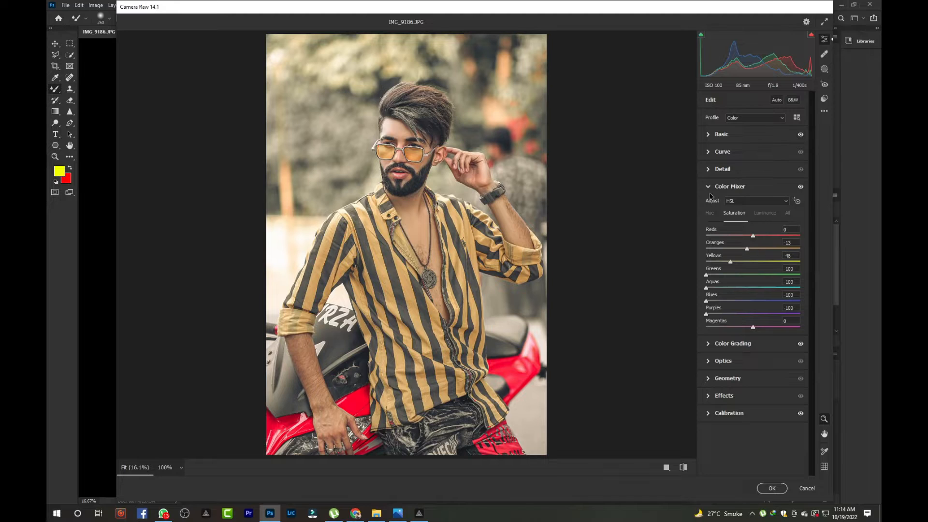
left_click(734, 142)
left_click_drag(754, 168, 753, 169)
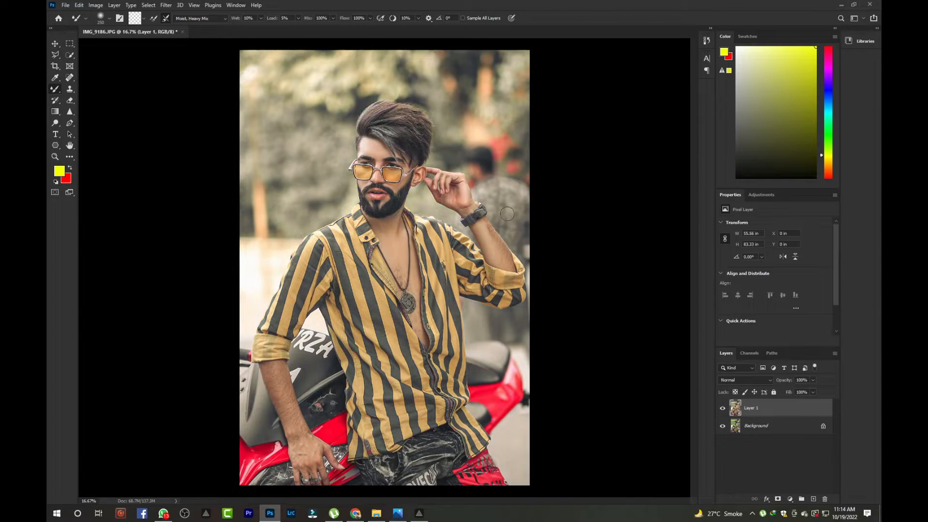
Add a Color Balance adjustment layer above Layer 1 and adjust its highlights
key("ctrl+plus")
key("ctrl+plus")
left_click_drag(467, 120, 458, 256)
left_click(761, 194)
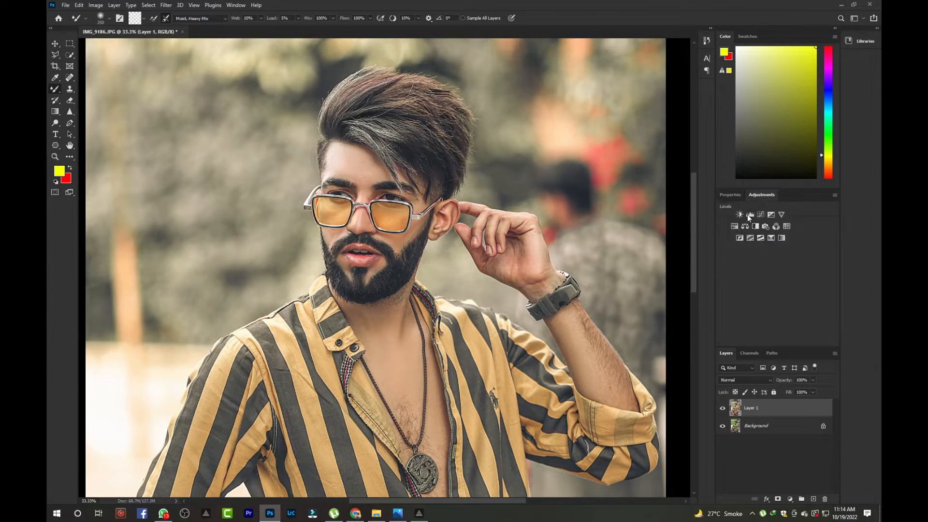
left_click(748, 213)
left_click(756, 225)
left_click(760, 241)
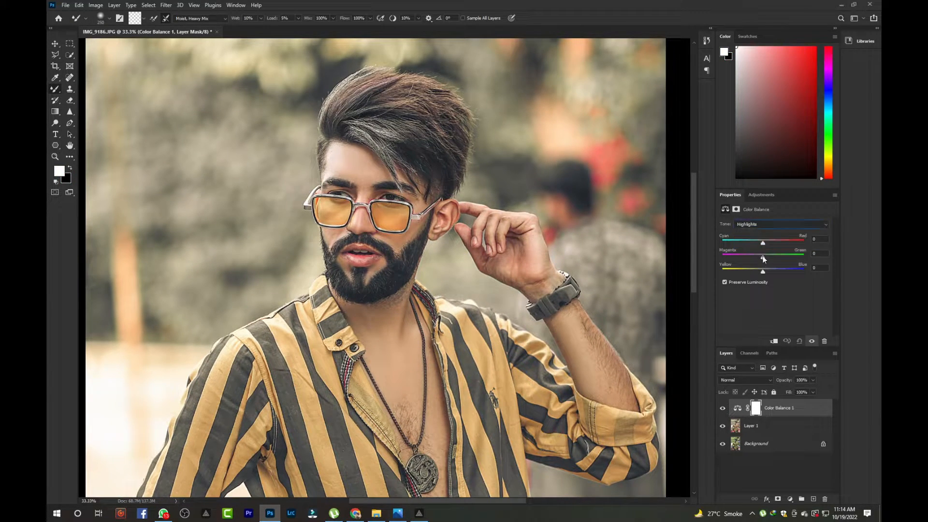
left_click(763, 257)
left_click_drag(763, 271, 765, 274)
Adjust the Color Balance shadows, set its midtones to red +10, green +9 and blue +9, and compare before and after
left_click(756, 224)
left_click(754, 233)
left_click(766, 255)
left_click_drag(763, 268, 767, 244)
left_click(756, 224)
left_click(755, 240)
left_click(722, 408)
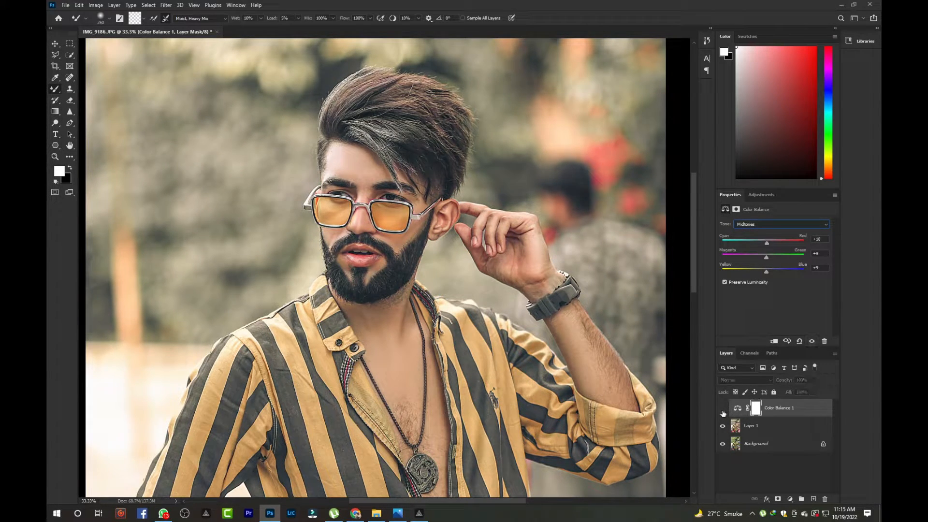
left_click(722, 408)
Duplicate the Color Balance layer, merge all visible layers into the Background, and duplicate the result as Layer 1
key("ctrl+minus")
key("ctrl+minus")
key("ctrl+minus")
key("ctrl+j")
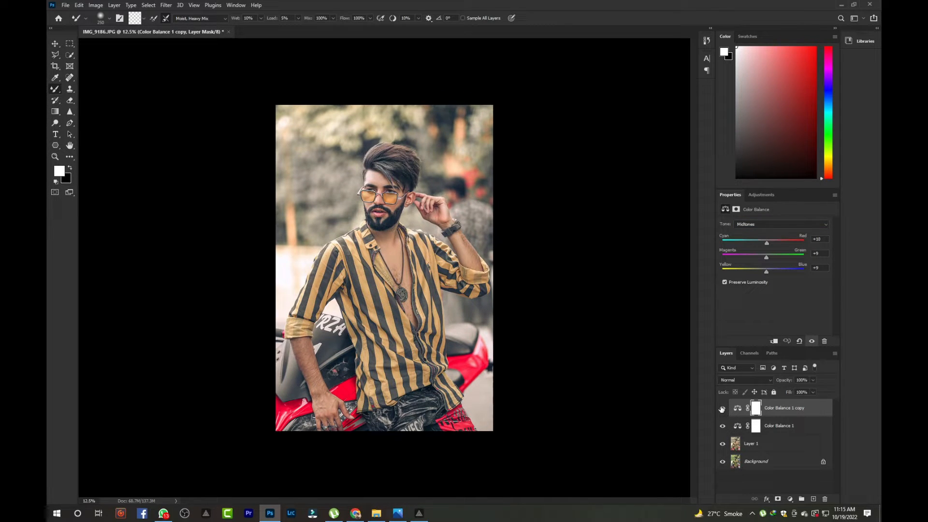
key("ctrl+shift+e")
key("ctrl+j")
Add a Color Lookup adjustment layer and a Channel Mixer adjustment layer above Layer 1
left_click(790, 499)
left_click(796, 452)
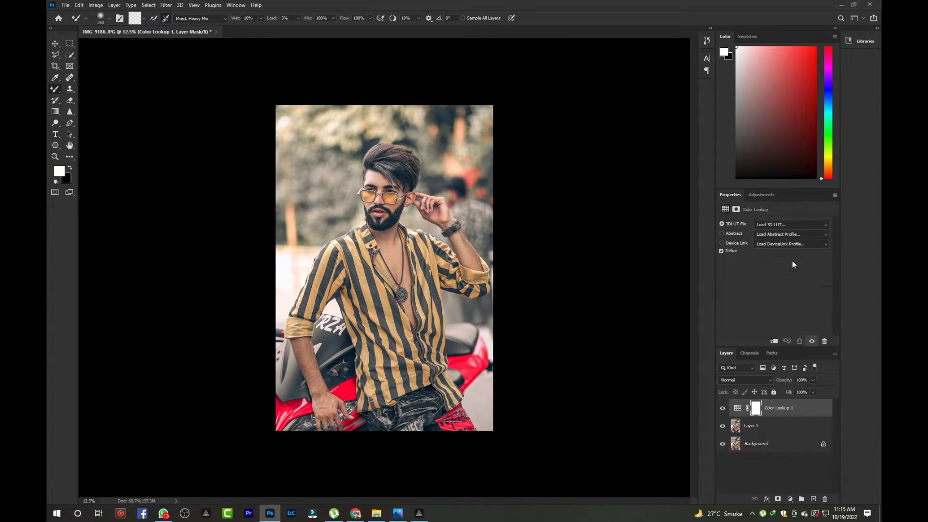
left_click(788, 498)
left_click(795, 442)
Adjust the constant and color contributions of the Channel Mixer's Blue output channel
left_click(790, 233)
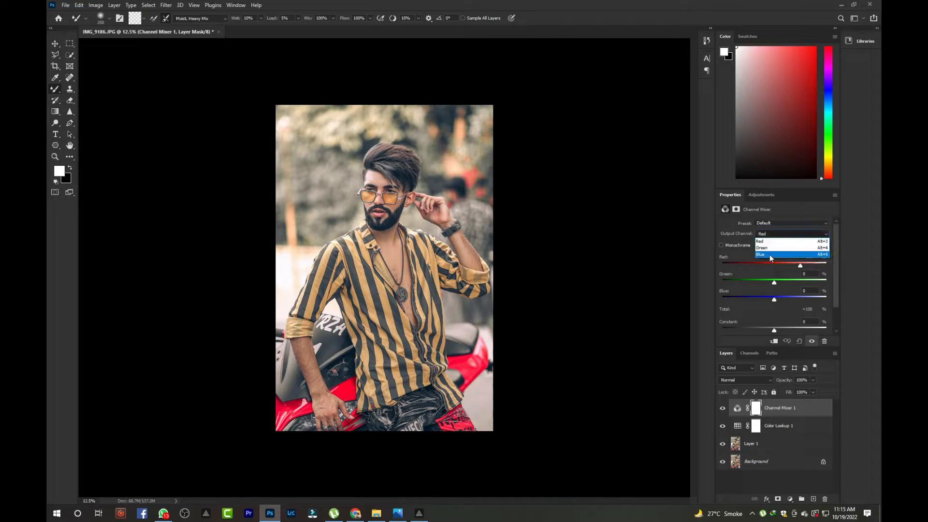
left_click(770, 256)
key("ctrl+plus")
key("ctrl+plus")
key("ctrl+minus")
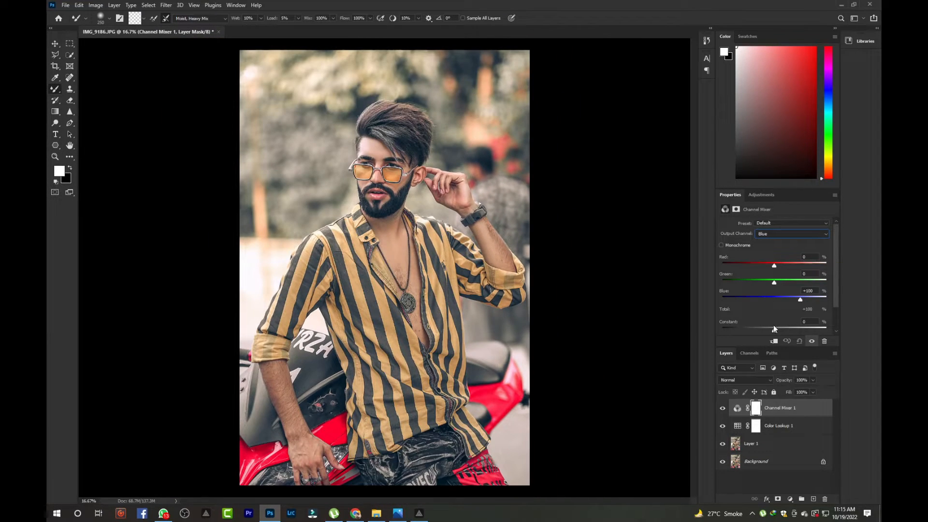
mouse_move(773, 328)
left_mouse_down()
mouse_move(783, 332)
mouse_move(775, 332)
left_mouse_up()
left_click_drag(794, 298, 783, 283)
Adjust the color contributions of the Channel Mixer's Green output channel
left_click(791, 234)
left_click(773, 247)
left_click_drag(773, 265, 775, 265)
left_click_drag(800, 282, 775, 300)
Add a Selective Color adjustment layer and set the yellows to about cyan +6, magenta +13 and yellow -95
left_click(790, 498)
left_click(796, 501)
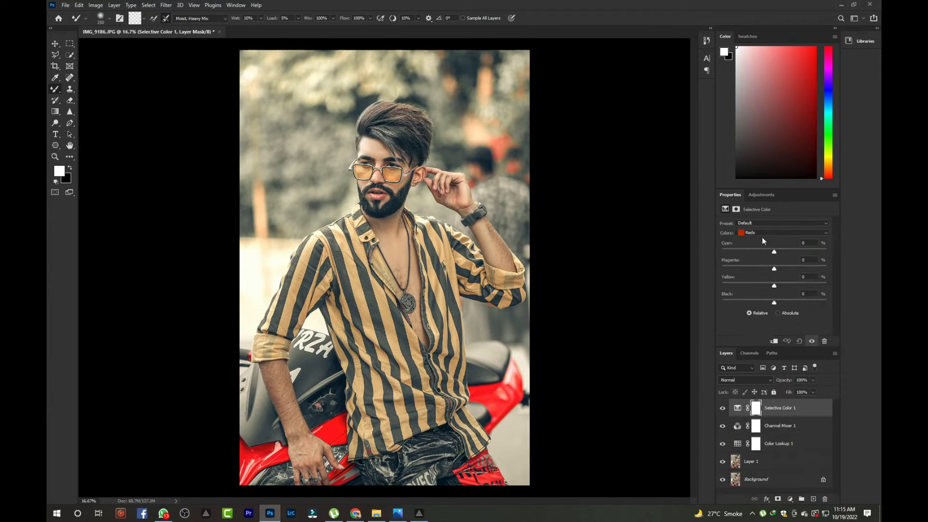
left_click(765, 234)
left_click(767, 241)
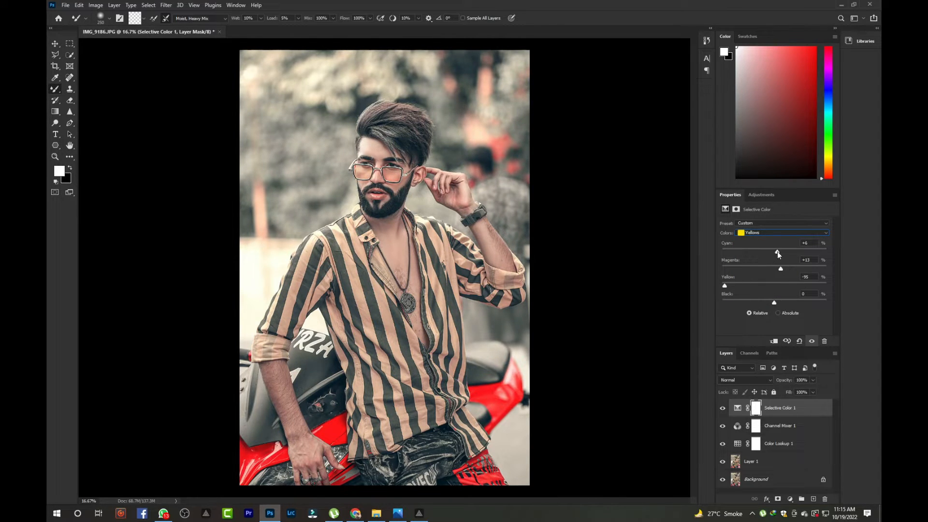
Set the reds in Selective Color to cyan +3, magenta +3, yellow +64 and black about -11
left_click(773, 233)
left_click(771, 239)
mouse_move(774, 302)
left_mouse_down()
mouse_move(790, 302)
mouse_move(773, 300)
left_mouse_up()
mouse_move(771, 269)
left_mouse_down()
mouse_move(763, 271)
mouse_move(777, 270)
left_mouse_up()
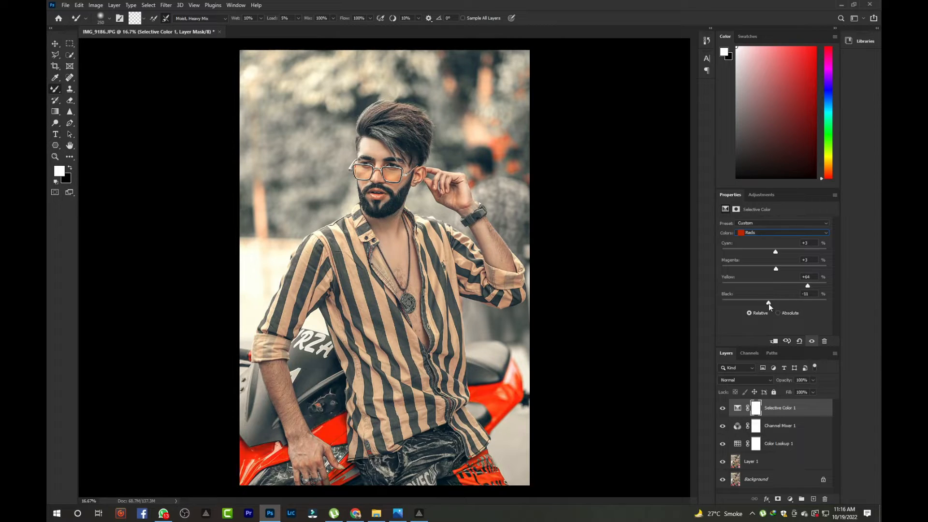
Set the whites in Selective Color to magenta +2, yellow +33 and black +15
left_click(773, 232)
left_click(771, 282)
mouse_move(773, 302)
left_mouse_down()
mouse_move(783, 302)
mouse_move(771, 302)
left_mouse_up()
left_click(779, 232)
left_click(769, 294)
left_click(761, 234)
left_click(763, 283)
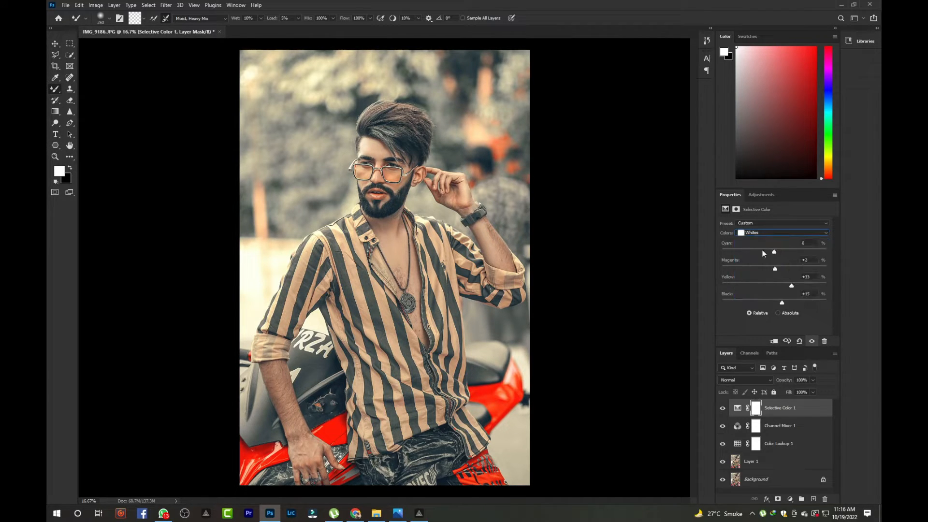
Fine-tune the black amount of the reds, then merge all layers and duplicate the result as Layer 1
left_click(778, 233)
left_click(763, 240)
mouse_move(774, 303)
left_mouse_down()
mouse_move(754, 301)
mouse_move(770, 302)
left_mouse_up()
key("ctrl+comma")
key("ctrl+comma")
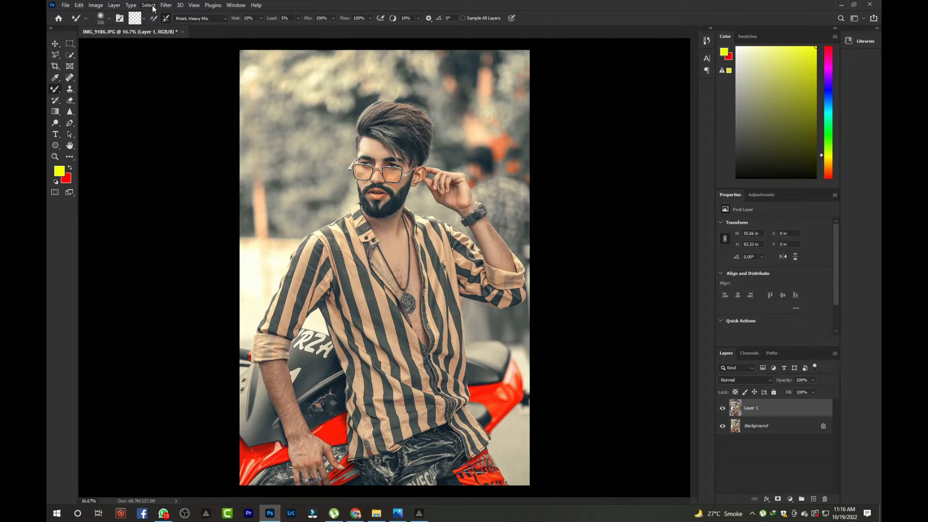
Apply a Shadows/Highlights adjustment to Layer 1 with a shadows amount of about 13%, a slightly lower shadows tone and a raised midtone
left_click(148, 6)
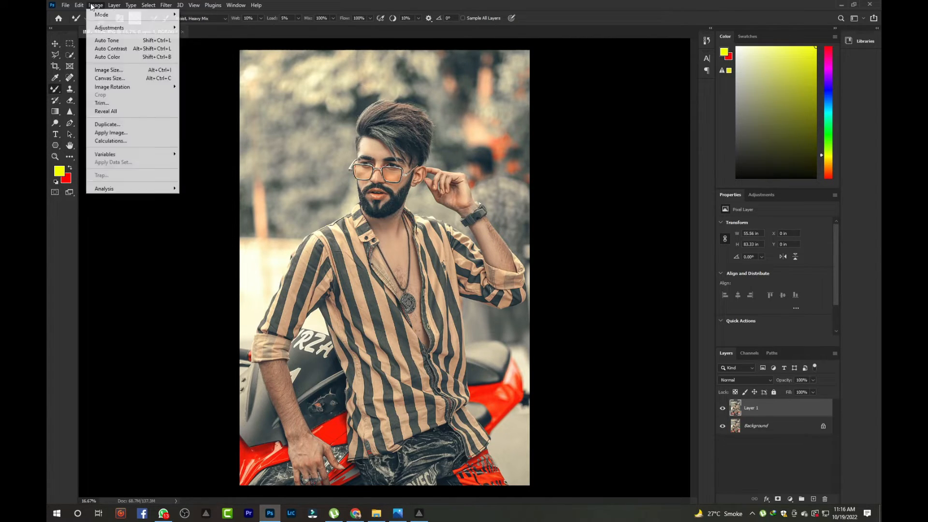
mouse_move(109, 27)
left_click(202, 174)
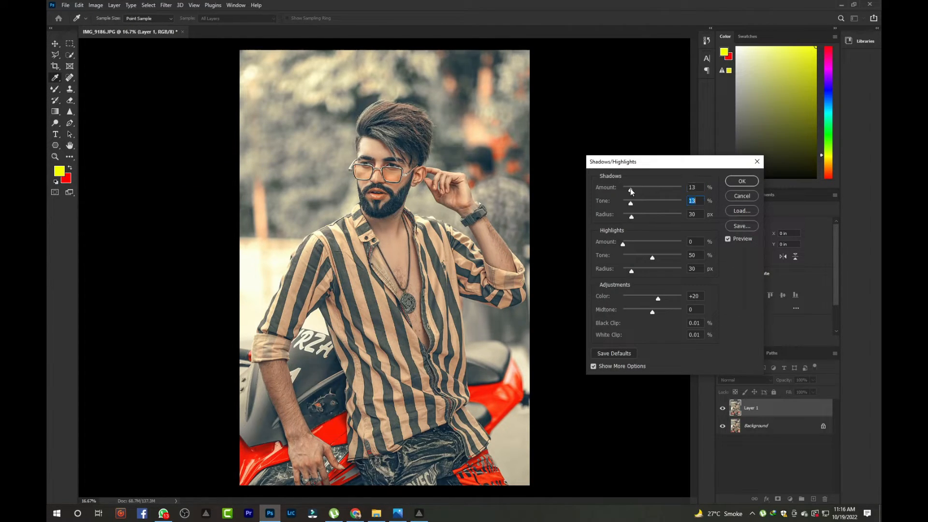
left_click(630, 190)
left_click_drag(630, 203, 628, 203)
left_click(657, 312)
left_click(741, 180)
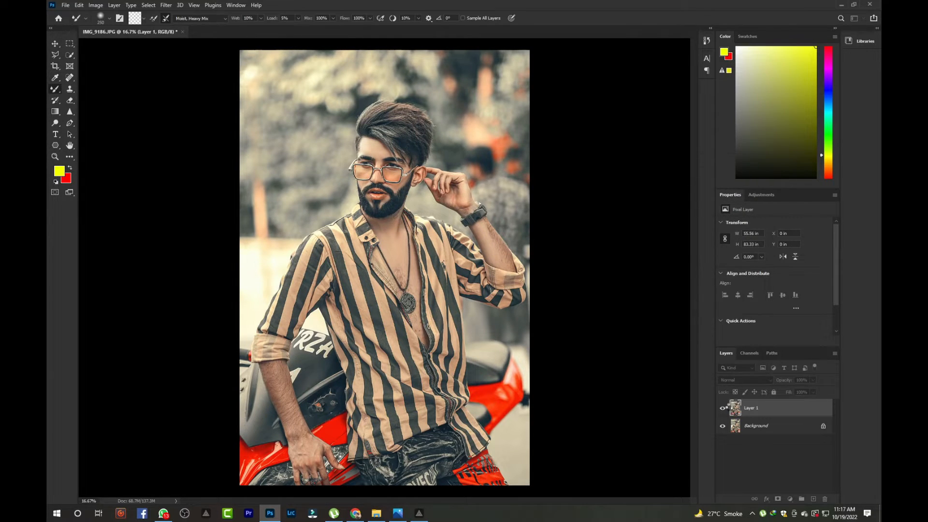
Smooth the skin on Layer 1 with the SkinFiner filter, using a custom portrait size of 10 and coarse smoothing of +58
left_click(165, 5)
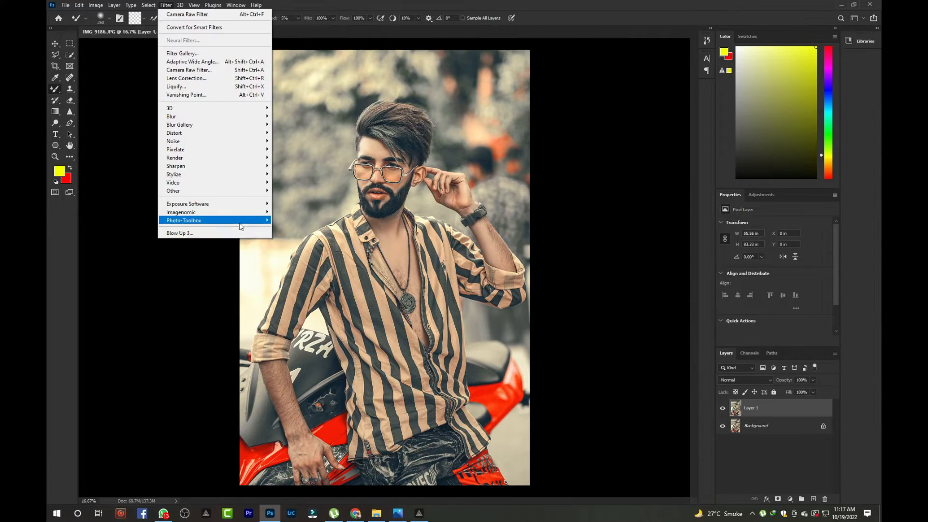
left_click(284, 219)
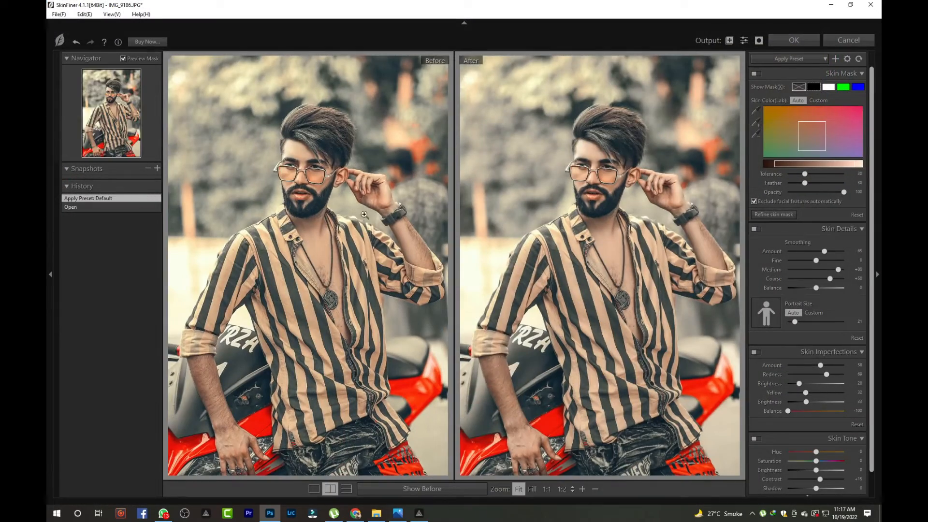
left_click(587, 169)
left_click_drag(651, 296, 627, 329)
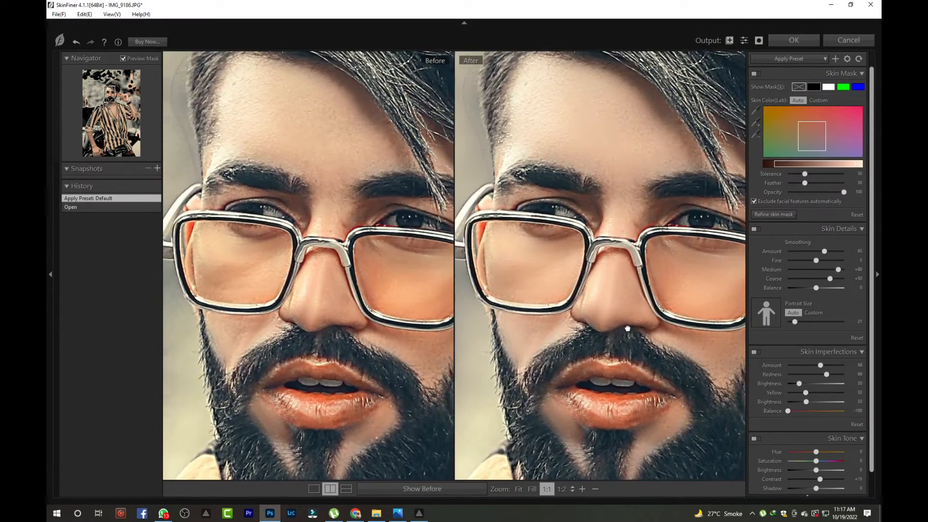
scroll(627, 329, "down", 2)
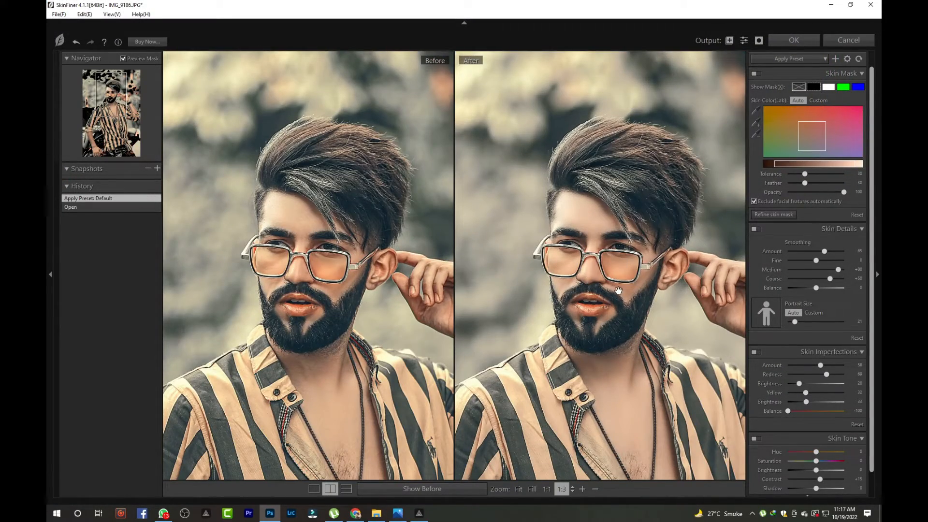
left_click(618, 291)
left_click(613, 213)
mouse_move(795, 321)
left_mouse_down()
mouse_move(834, 322)
mouse_move(787, 321)
left_mouse_up()
mouse_move(829, 279)
left_mouse_down()
mouse_move(811, 281)
mouse_move(832, 279)
left_mouse_up()
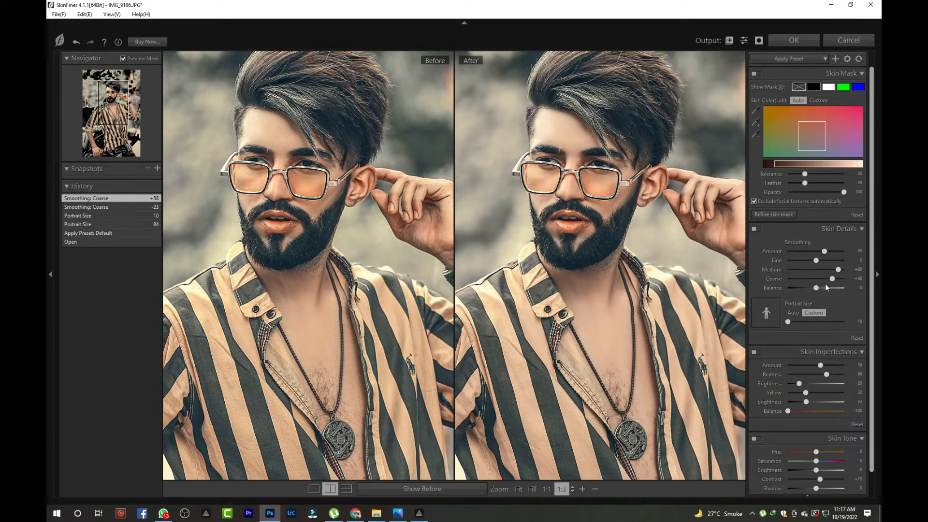
left_click(794, 41)
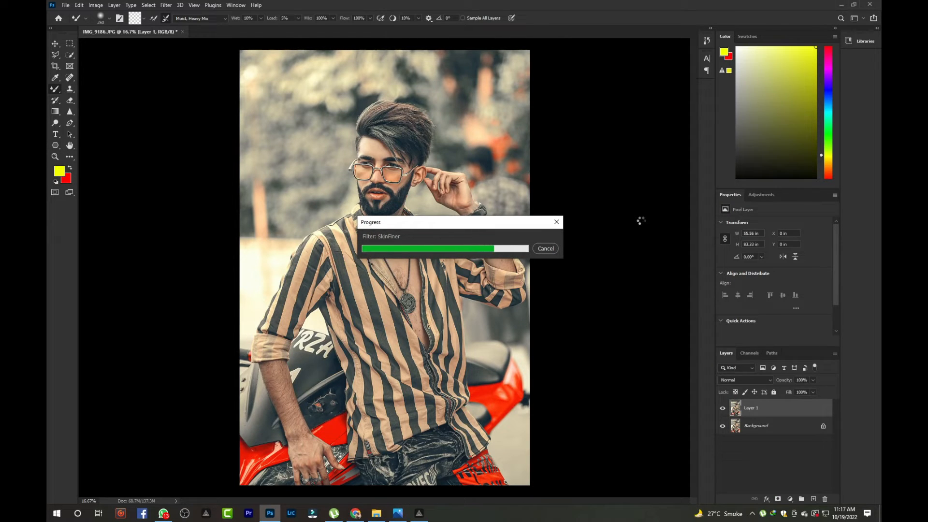
Examine the smoothed skin on the man's face up close, then return to the full portrait
key("ctrl+plus")
key("ctrl+plus")
key("ctrl+plus")
key("ctrl+plus")
left_click_drag(555, 213, 483, 488)
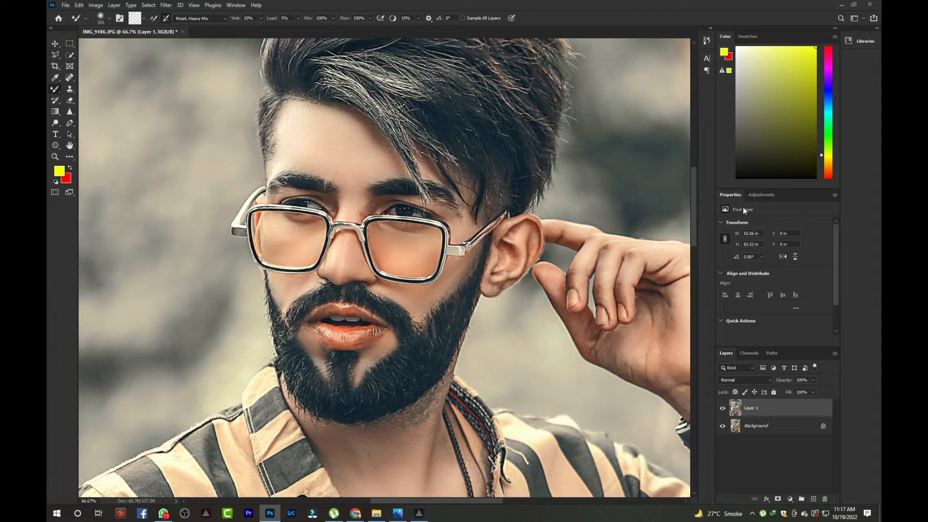
key("ctrl+minus")
key("ctrl+minus")
key("ctrl+minus")
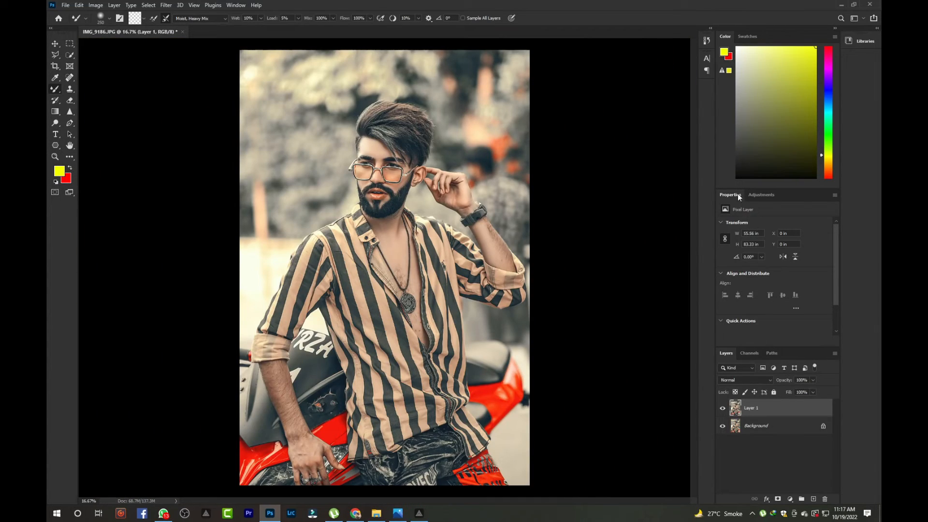
Slightly reduce the saturation of the yellows on Layer 1 with a Hue/Saturation adjustment
key("ctrl+u")
left_click(582, 92)
left_click(584, 109)
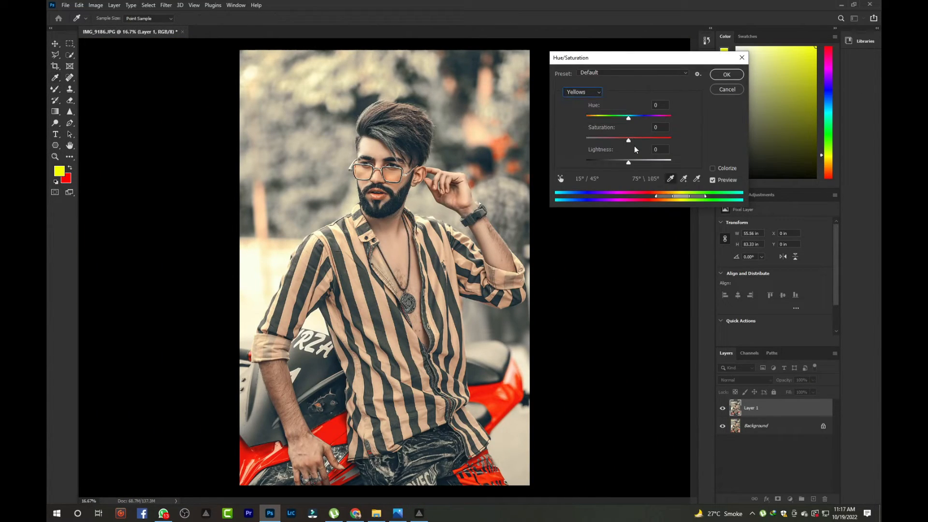
mouse_move(629, 140)
left_mouse_down()
mouse_move(644, 141)
mouse_move(654, 167)
mouse_move(618, 167)
mouse_move(642, 142)
mouse_move(624, 143)
left_mouse_up()
left_click(582, 92)
left_click(578, 93)
left_click(720, 77)
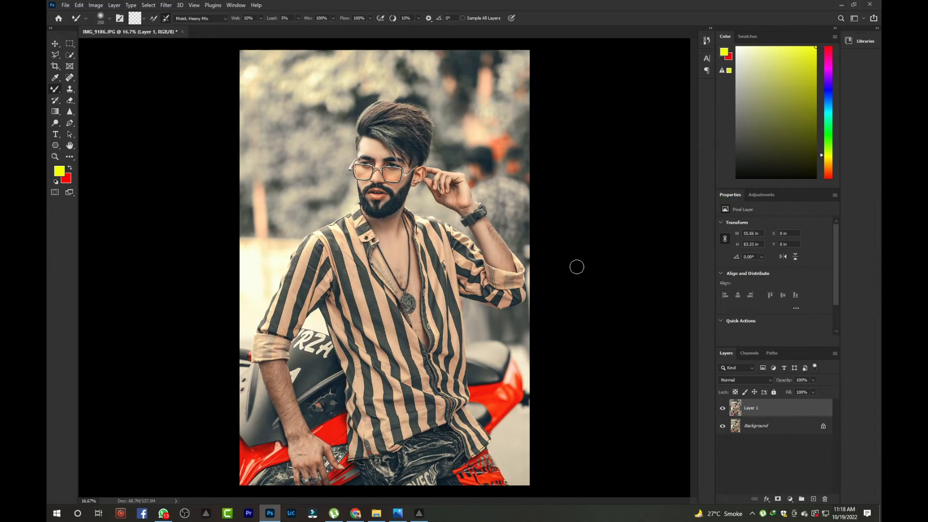
left_click(761, 194)
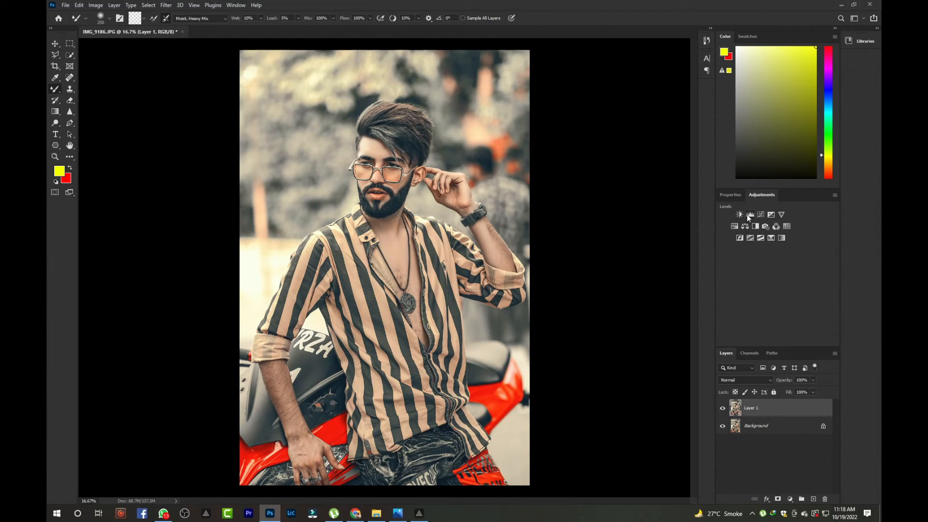
key("ctrl+l")
left_click_drag(722, 391, 726, 391)
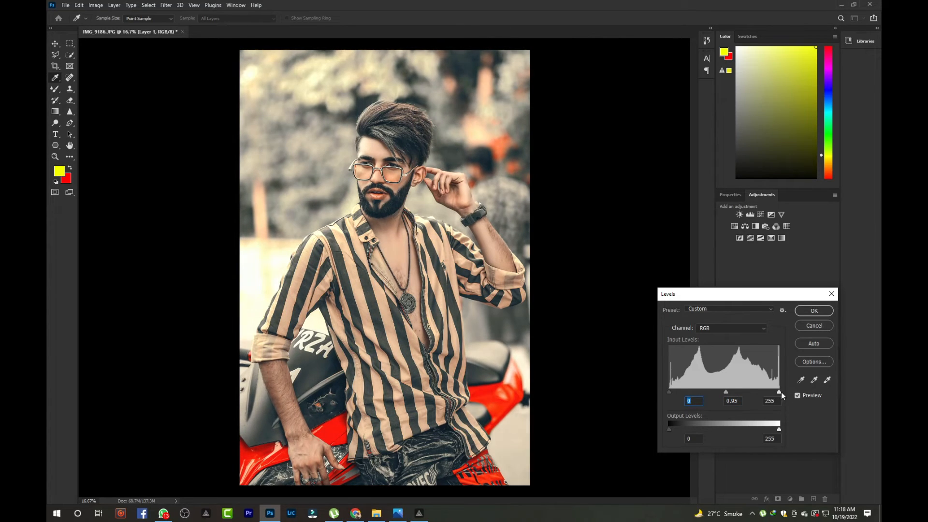
left_click(813, 326)
Add a Color Lookup adjustment layer above Layer 1 and choose the Zed_14.cube 3D LUT
left_click(787, 227)
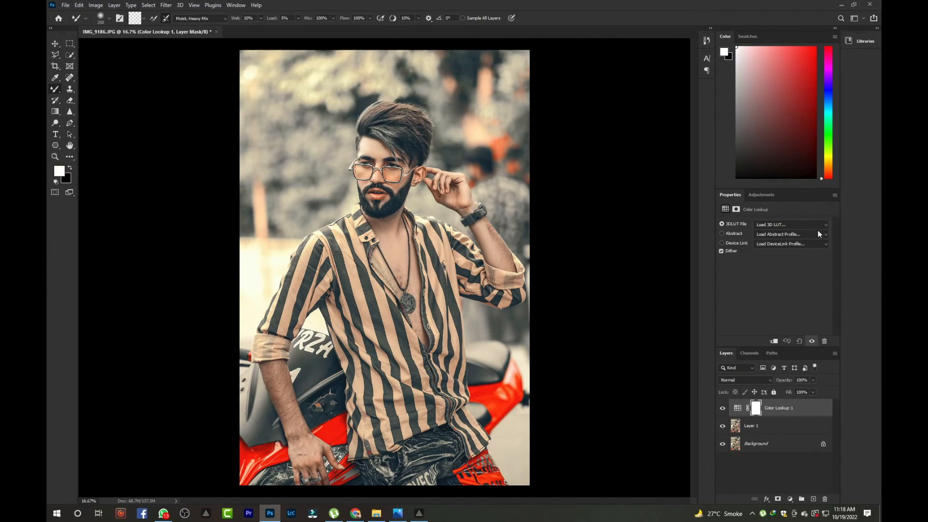
left_click(822, 224)
left_click_drag(878, 53, 875, 443)
left_click(773, 226)
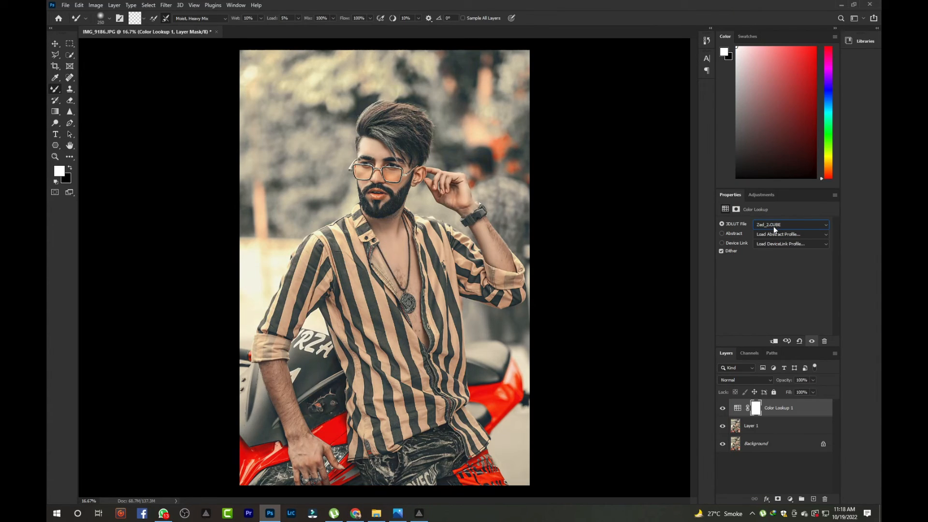
scroll(773, 226, "down", 7)
scroll(773, 226, "down", 6)
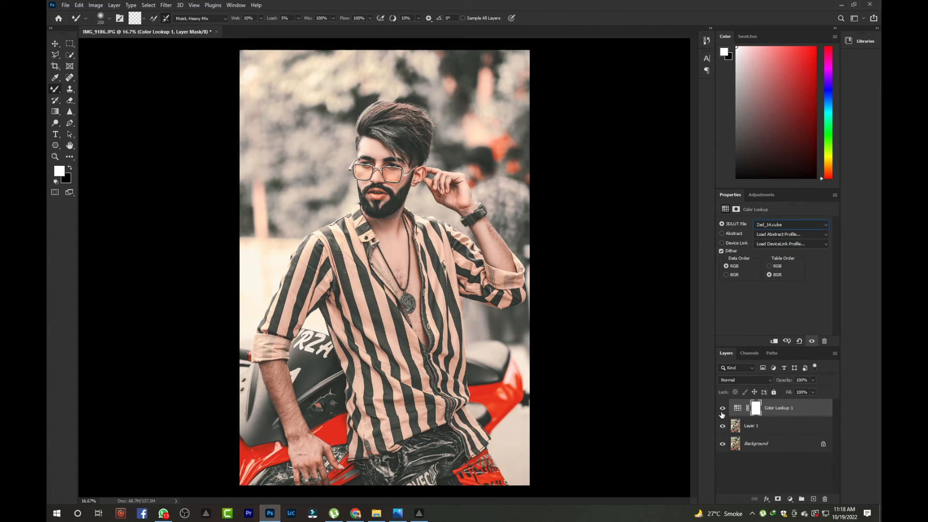
Reduce the Color Lookup layer's fill to 40% and compare the portrait with and without the effect
left_click(721, 412)
left_click(721, 412)
left_click_drag(813, 393, 783, 405)
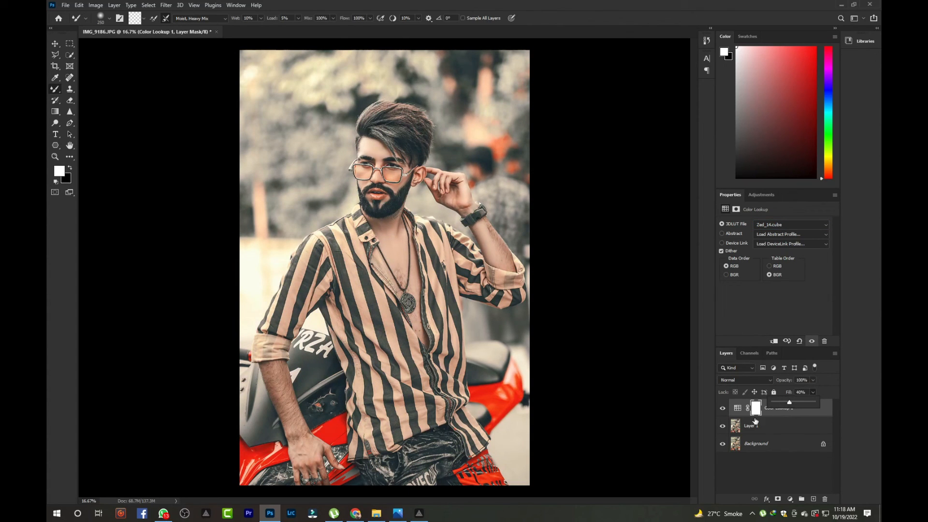
left_click(724, 410)
left_click(723, 410)
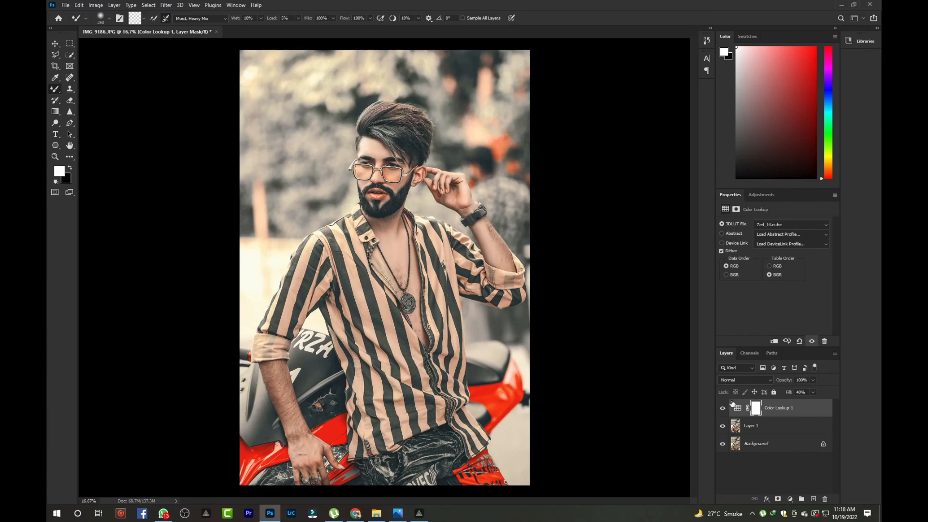